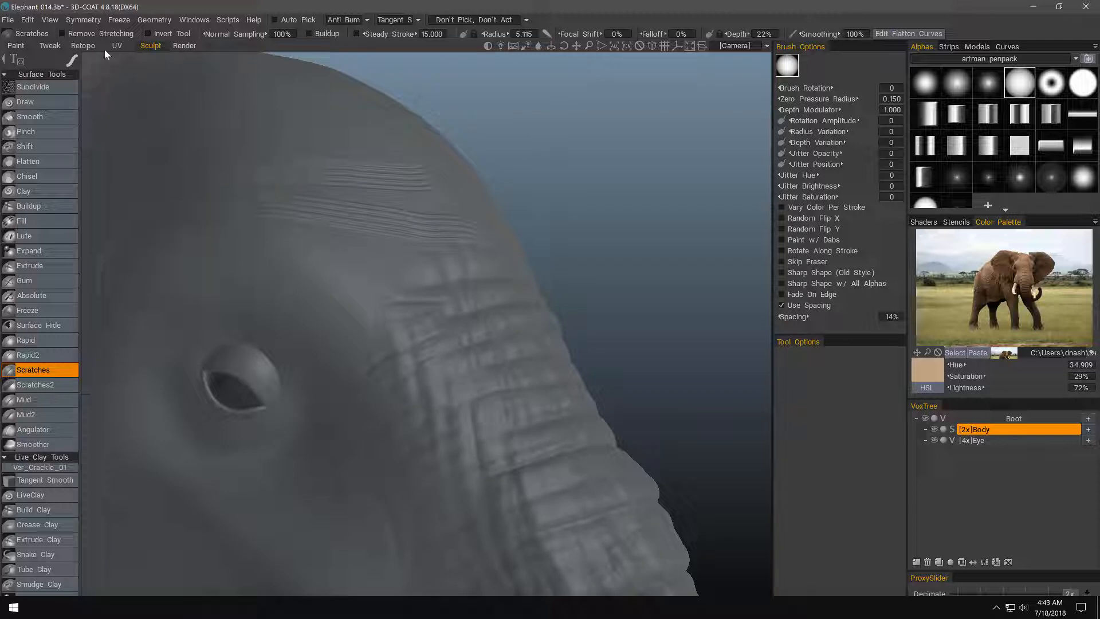
Enable Invert Tool, set the brush Falloff to 39%, and try a Scratches stroke across the forehead above the existing bands
{"action": "left_click", "coordinate": [152, 32]}
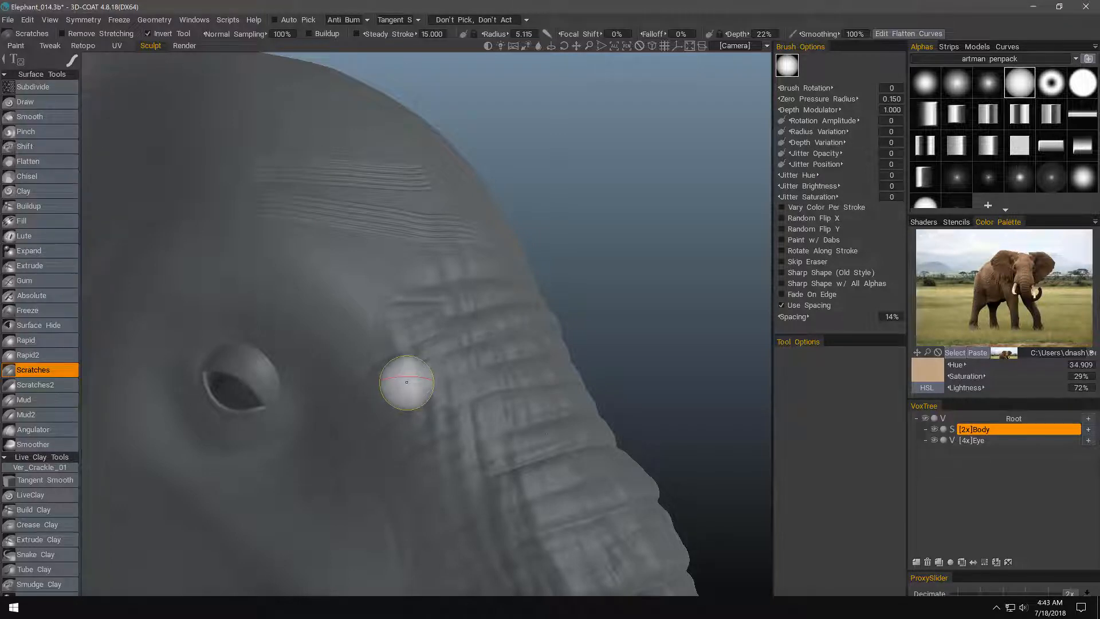
{"action": "left_click_drag", "start_coordinate": [407, 382], "coordinate": [368, 302], "text": "alt"}
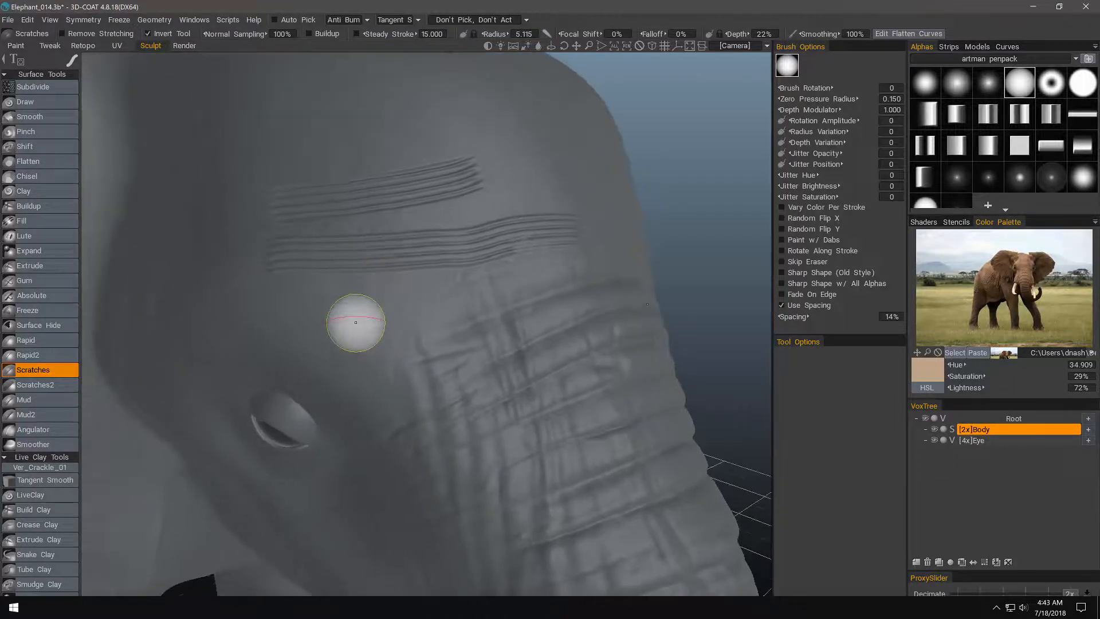
{"action": "scroll", "coordinate": [380, 298], "scroll_direction": "down", "scroll_amount": 3}
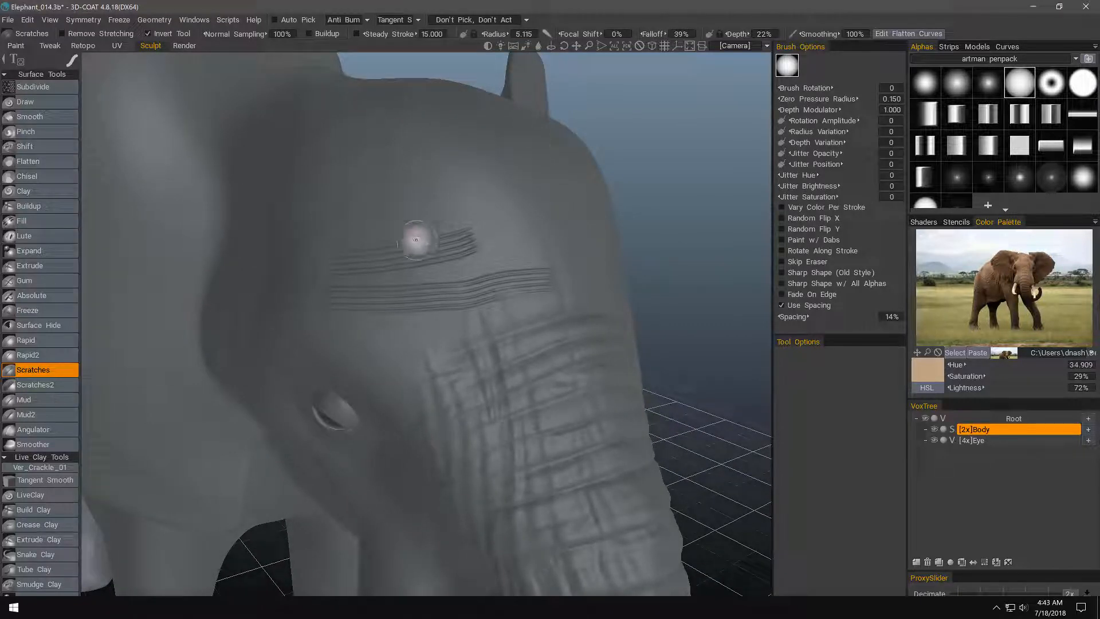
{"action": "left_click_drag", "start_coordinate": [476, 194], "coordinate": [433, 192]}
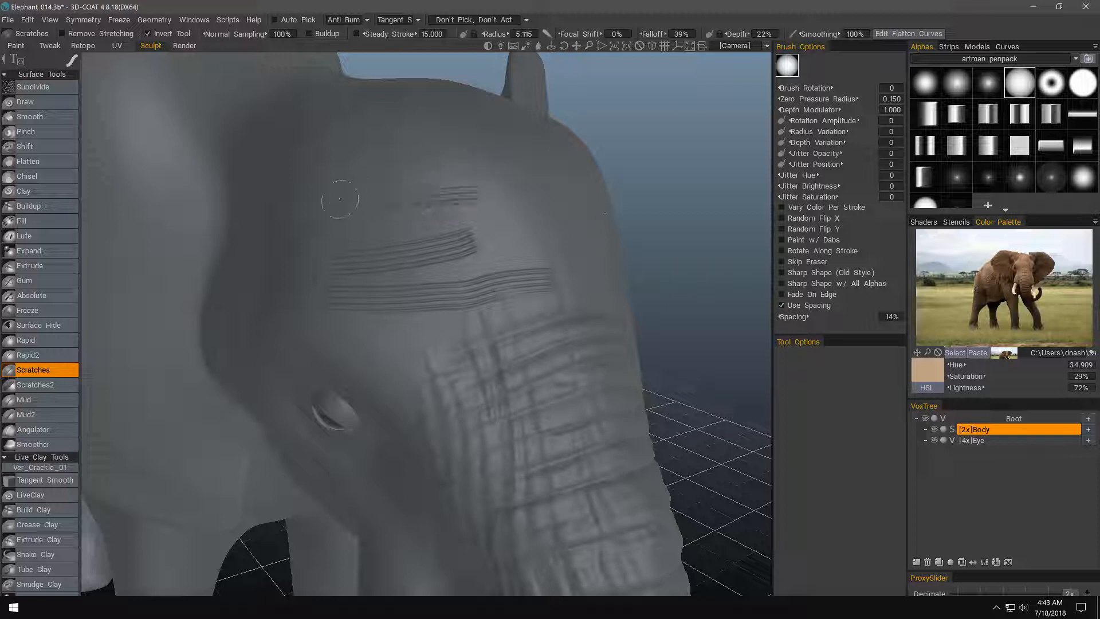
{"action": "left_click_drag", "start_coordinate": [339, 198], "coordinate": [331, 204]}
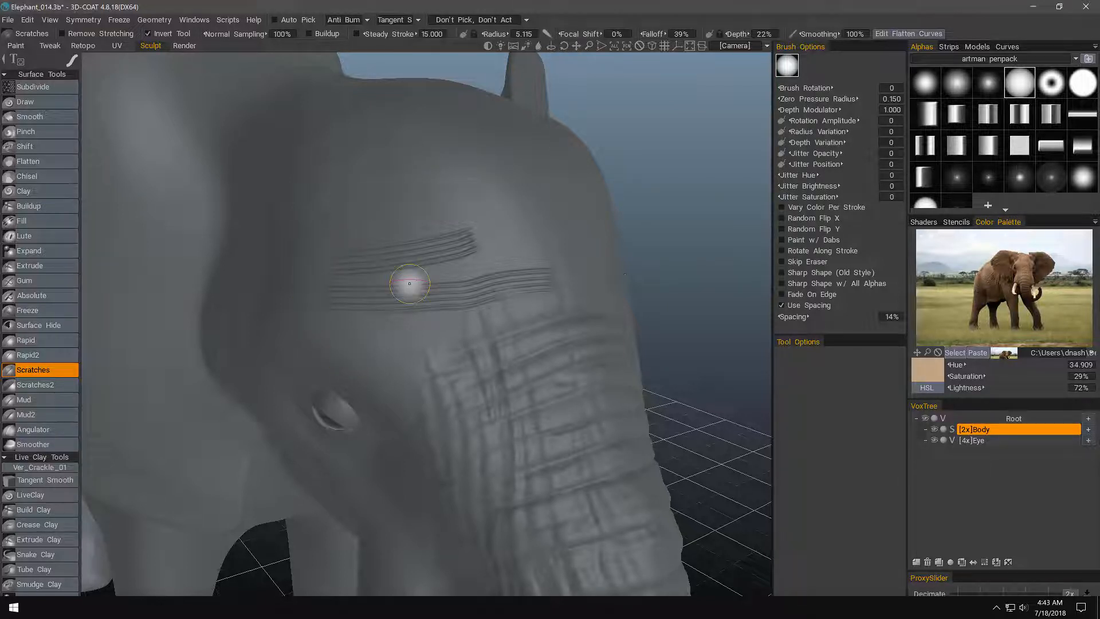
Undo the two remaining bands of scratches on the elephant's forehead
{"action": "left_click_drag", "start_coordinate": [409, 283], "coordinate": [567, 223], "text": "alt"}
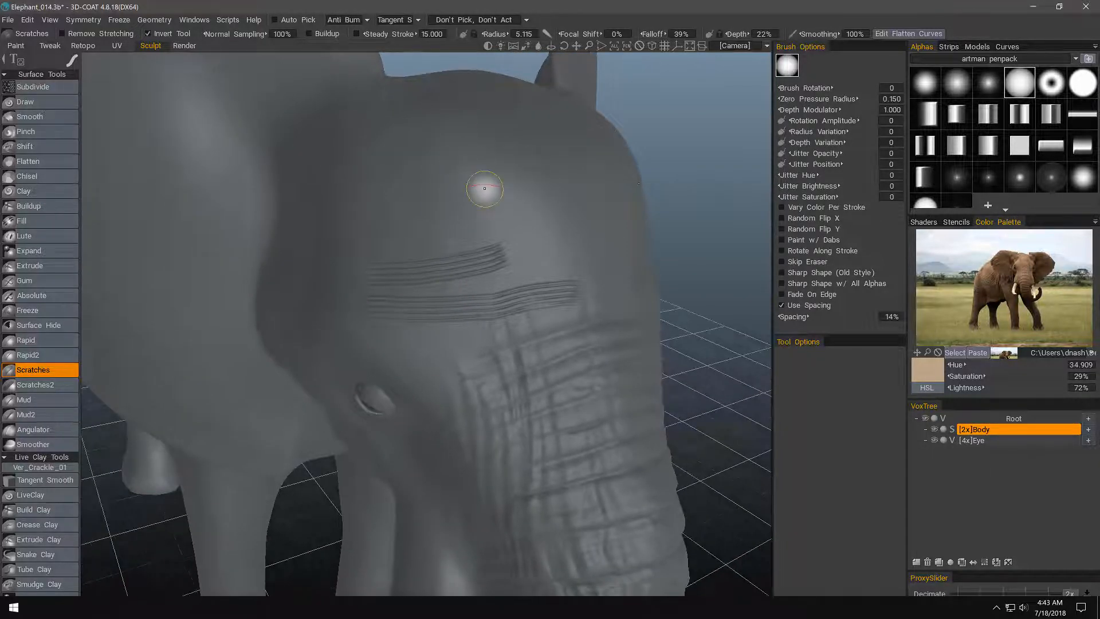
{"action": "mouse_move", "coordinate": [485, 188]}
{"action": "left_mouse_down", "text": "alt"}
{"action": "mouse_move", "coordinate": [410, 363]}
{"action": "mouse_move", "coordinate": [456, 256]}
{"action": "left_mouse_up", "text": "alt"}
{"action": "key", "text": "ctrl+z"}
{"action": "key", "text": "ctrl+z"}
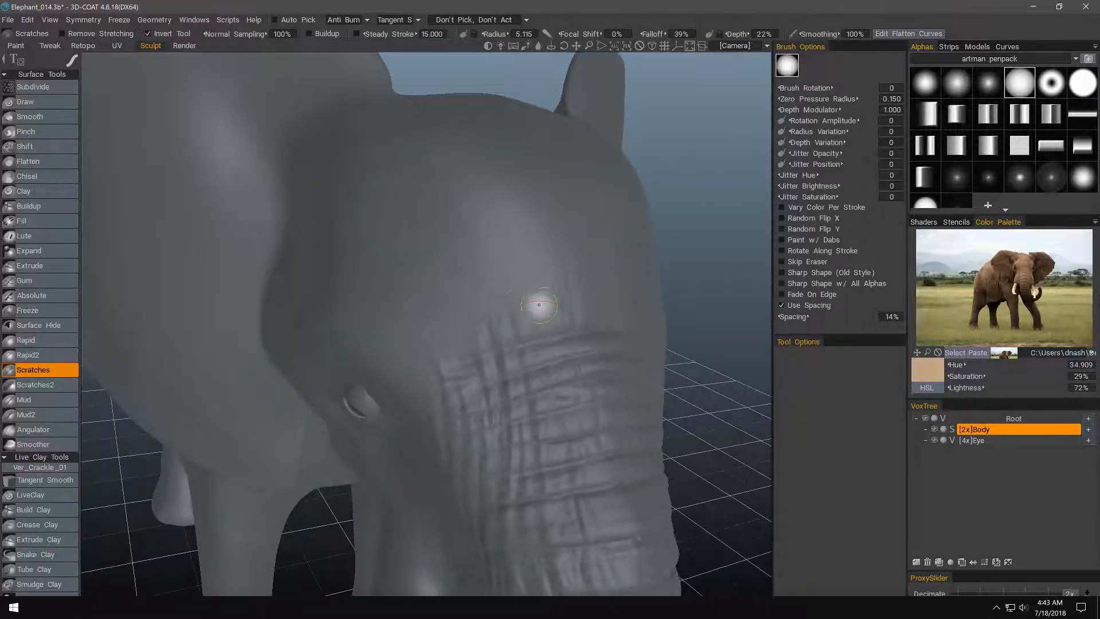
Set the brush Falloff to 61% while testing Scratches strokes across the forehead, and undo the test strokes
{"action": "left_click_drag", "start_coordinate": [538, 304], "coordinate": [453, 314]}
{"action": "mouse_move", "coordinate": [380, 327]}
{"action": "left_mouse_down", "text": "alt"}
{"action": "mouse_move", "coordinate": [417, 397]}
{"action": "mouse_move", "coordinate": [418, 351]}
{"action": "mouse_move", "coordinate": [380, 373]}
{"action": "mouse_move", "coordinate": [494, 218]}
{"action": "left_mouse_up", "text": "alt"}
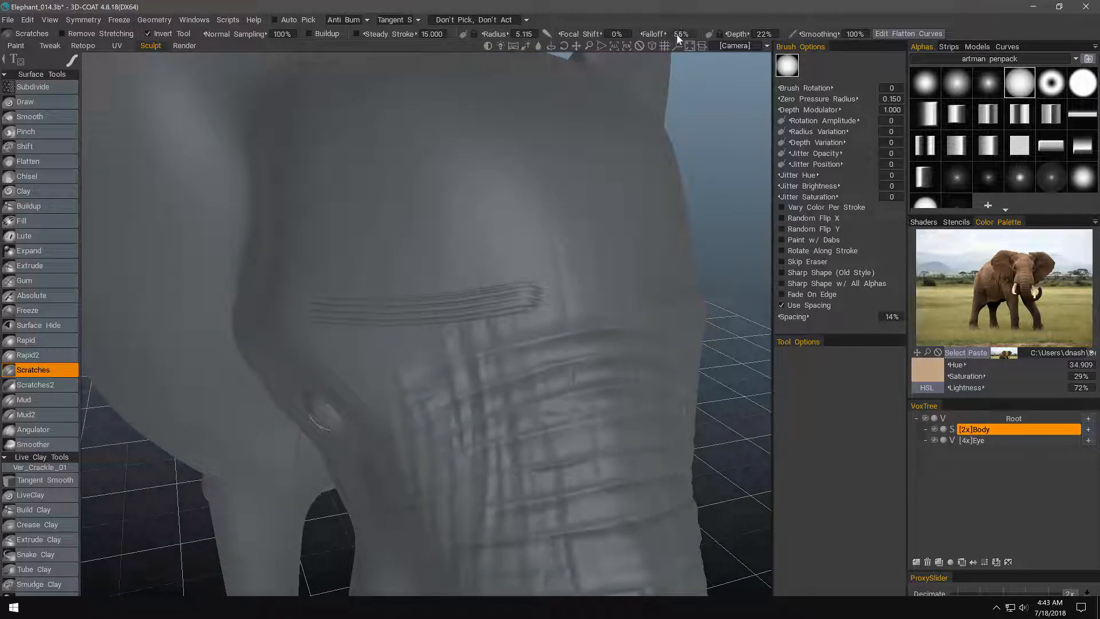
{"action": "left_click_drag", "start_coordinate": [677, 36], "coordinate": [683, 35]}
{"action": "left_click_drag", "start_coordinate": [508, 246], "coordinate": [453, 253]}
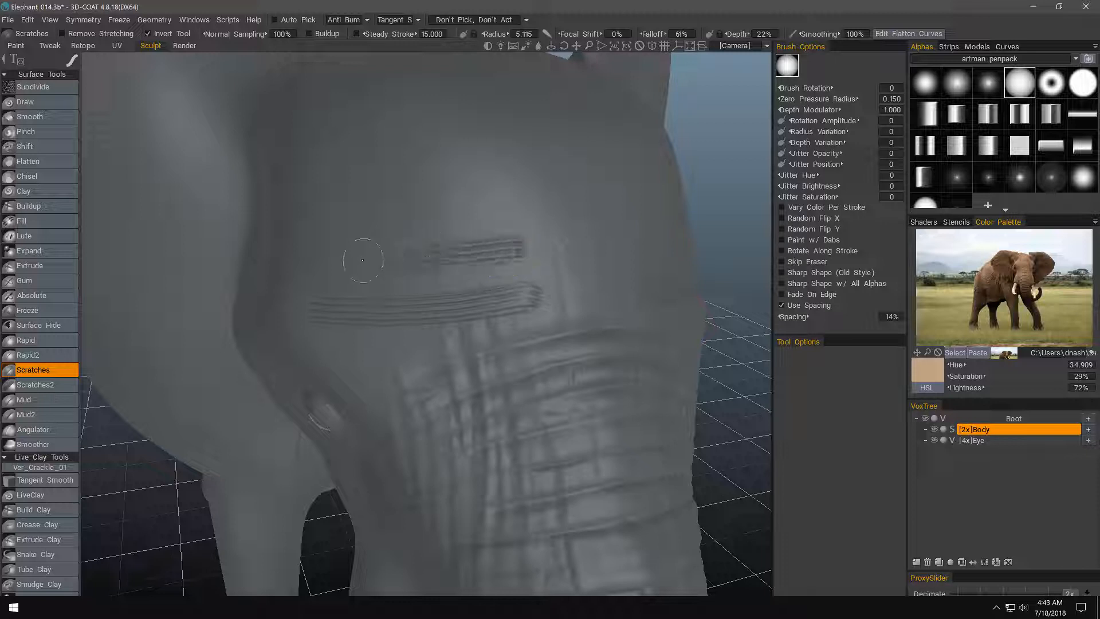
{"action": "left_click_drag", "start_coordinate": [362, 259], "coordinate": [437, 400], "text": "alt"}
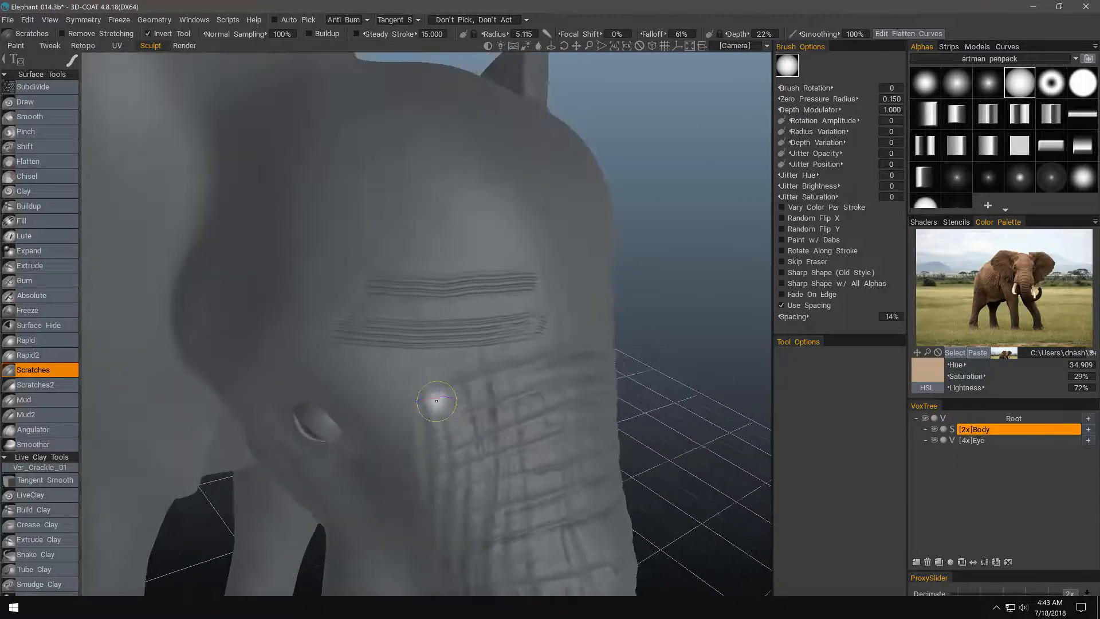
{"action": "key", "text": "ctrl+z"}
{"action": "key", "text": "ctrl+z"}
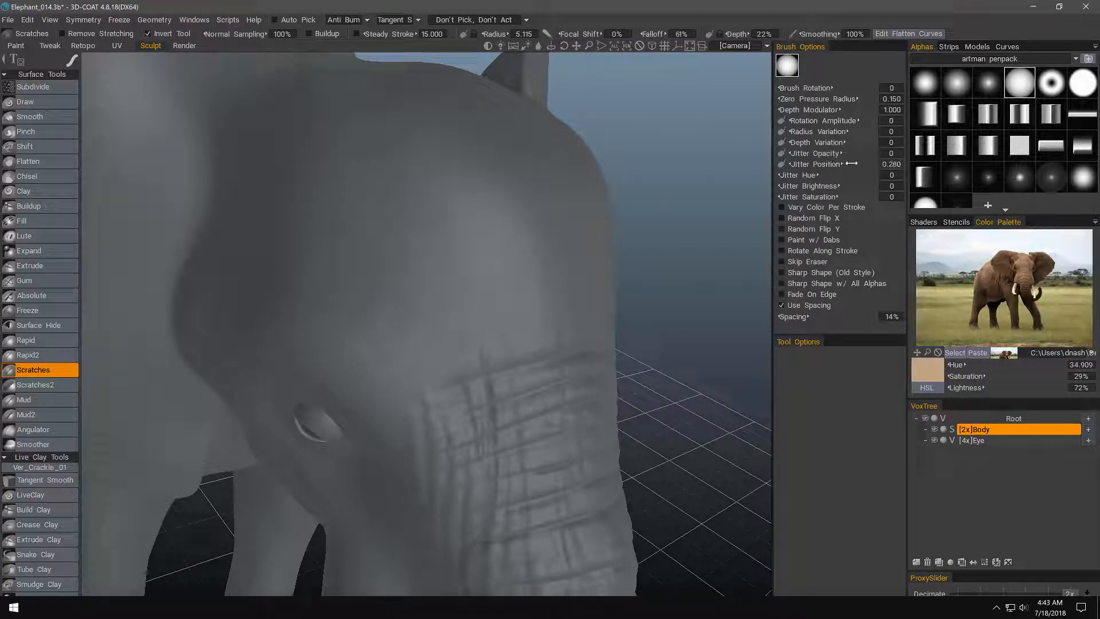
Set the brush's Jitter Position to 0.290 and try a scratch band across the forehead
{"action": "left_click_drag", "start_coordinate": [854, 163], "coordinate": [854, 164]}
{"action": "left_click_drag", "start_coordinate": [458, 285], "coordinate": [397, 378], "text": "alt"}
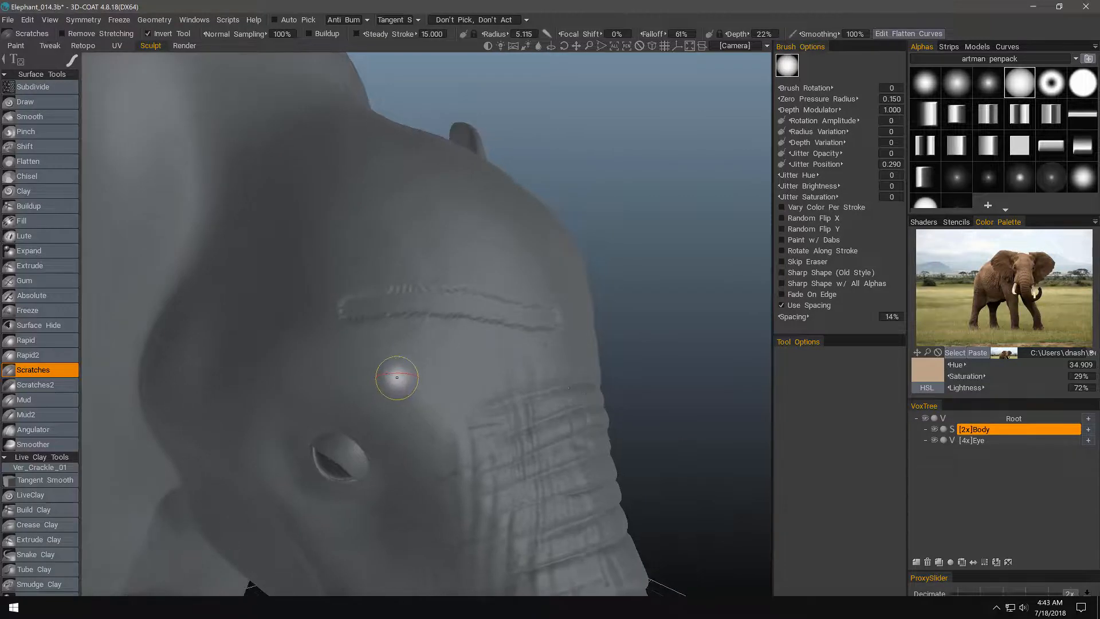
{"action": "left_click_drag", "start_coordinate": [421, 308], "coordinate": [504, 252], "text": "alt"}
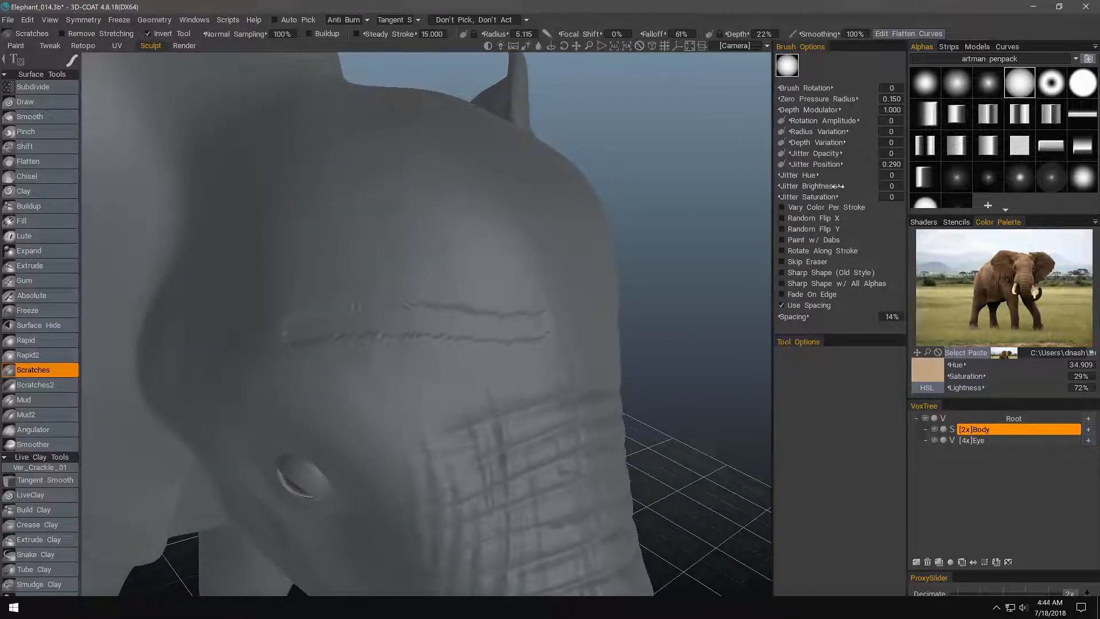
Set Jitter Position to 0.050, try a scratch stroke above the previous forehead band, and undo that stroke
{"action": "left_click_drag", "start_coordinate": [840, 164], "coordinate": [836, 163]}
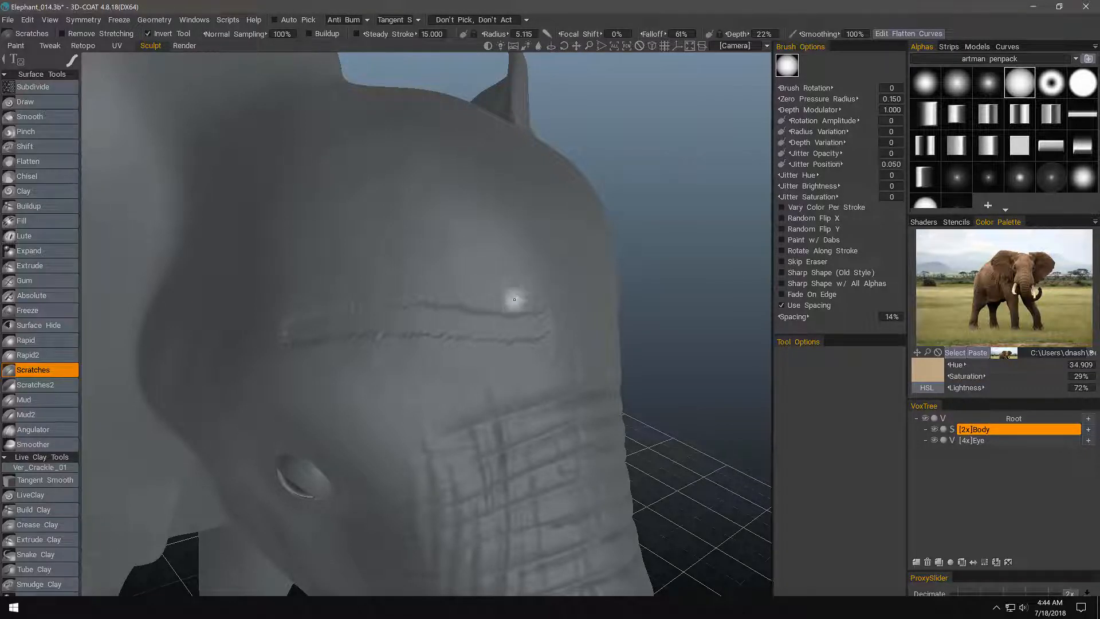
{"action": "left_click_drag", "start_coordinate": [492, 274], "coordinate": [393, 271]}
{"action": "left_click_drag", "start_coordinate": [279, 280], "coordinate": [286, 286]}
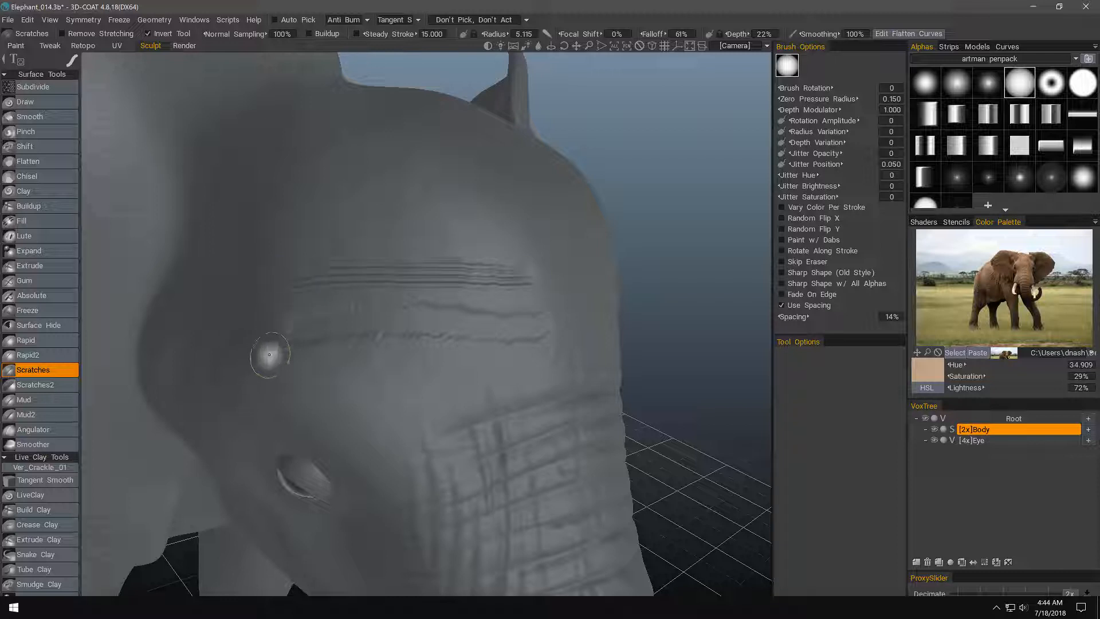
{"action": "key", "text": "ctrl+z"}
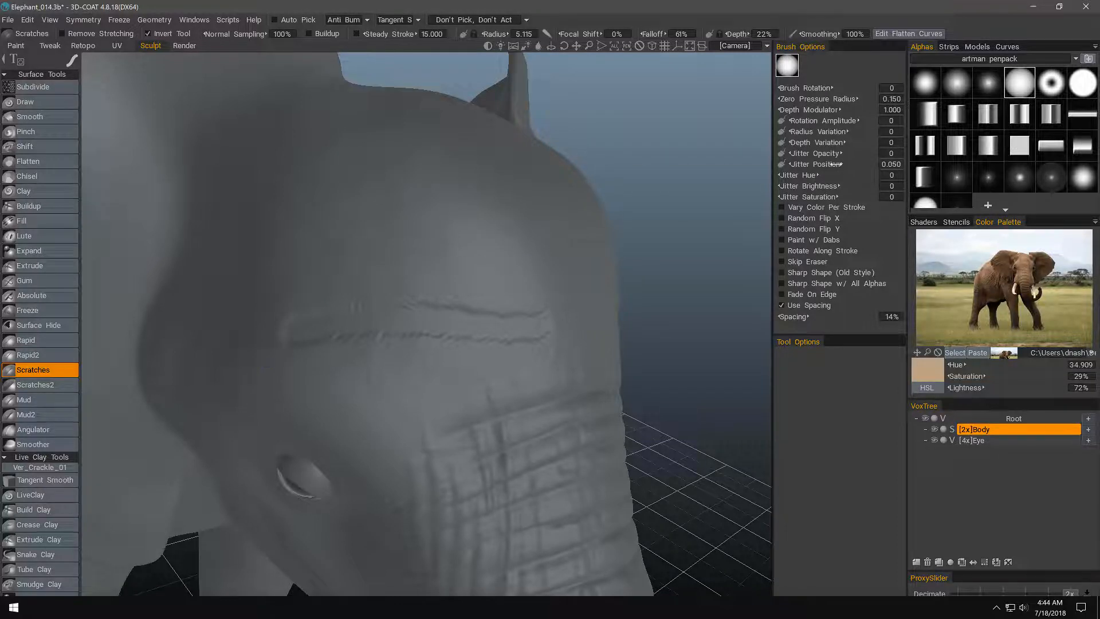
Set Jitter Position to 0.120 and Depth to 10% while testing forehead scratches, and undo all the test strokes
{"action": "left_click_drag", "start_coordinate": [842, 164], "coordinate": [836, 165]}
{"action": "left_click_drag", "start_coordinate": [466, 228], "coordinate": [302, 238]}
{"action": "key", "text": "ctrl+z"}
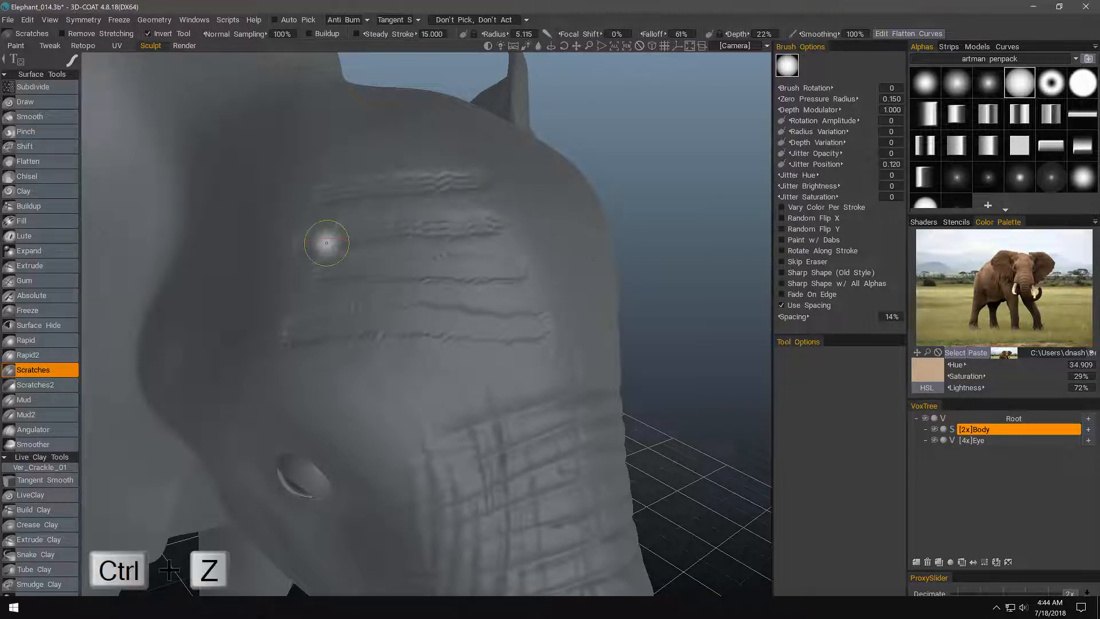
{"action": "key", "text": "ctrl+z"}
{"action": "key", "text": "ctrl+z"}
{"action": "key", "text": "ctrl+z"}
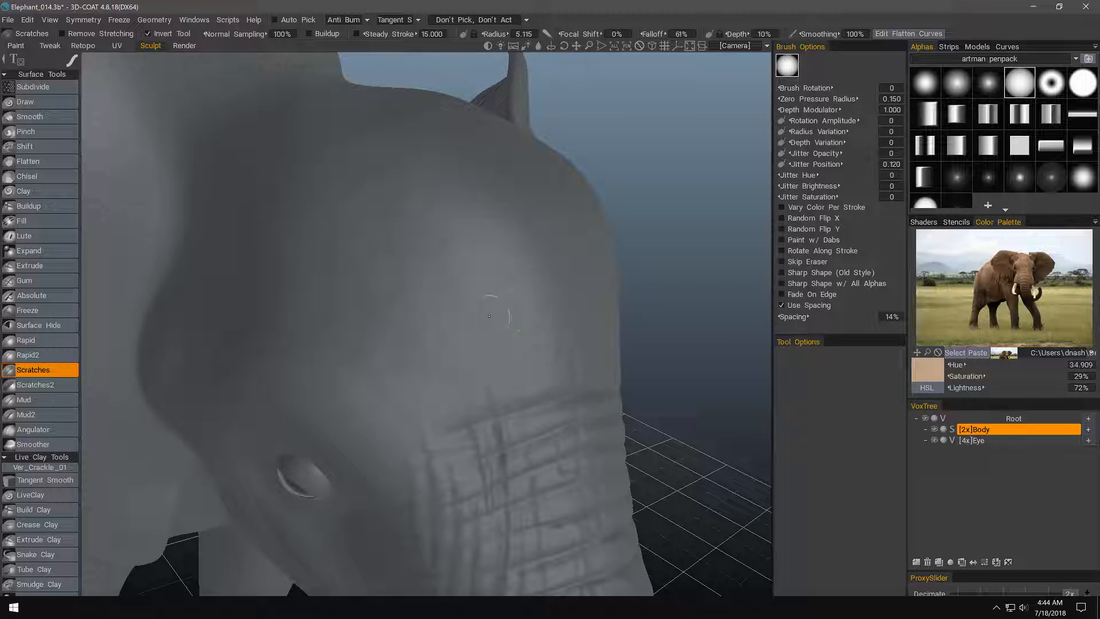
{"action": "key", "text": "ctrl+z"}
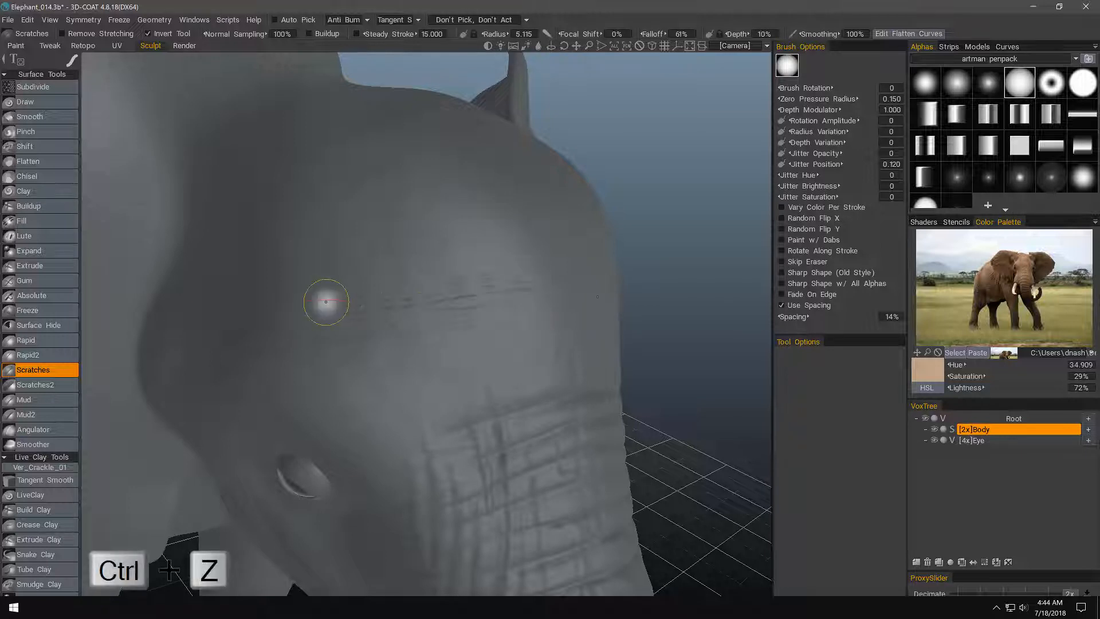
Switch to the spline stroke mode and place the curve's first point high on the rear flank with a radius of about 10.3
{"action": "left_click_drag", "start_coordinate": [257, 258], "coordinate": [776, 160], "text": "alt"}
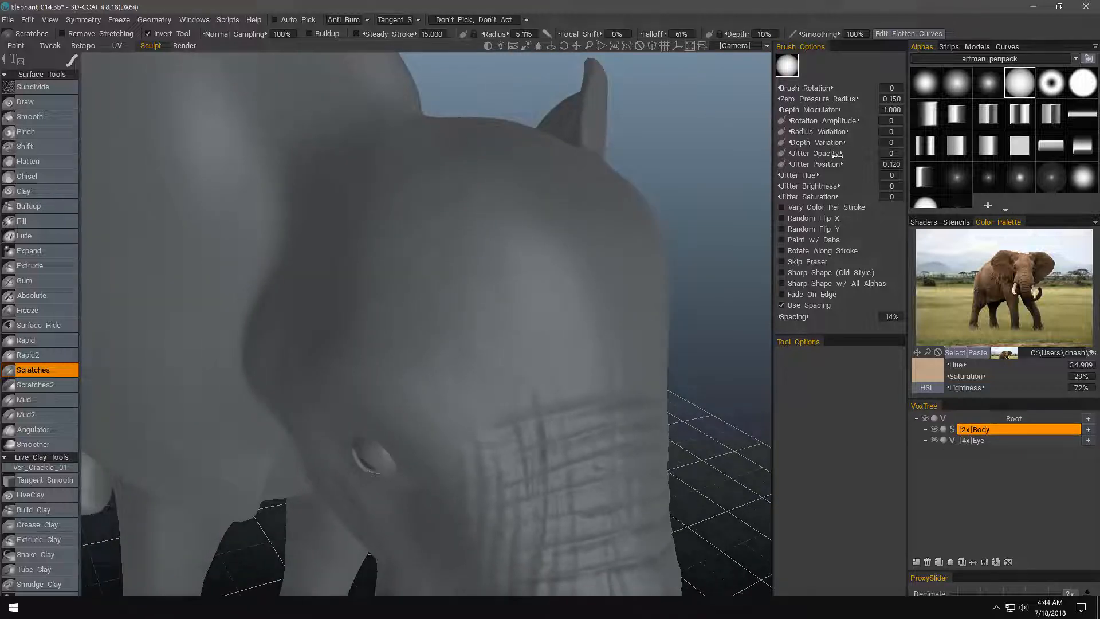
{"action": "mouse_move", "coordinate": [785, 240]}
{"action": "left_mouse_down", "text": "alt"}
{"action": "mouse_move", "coordinate": [641, 336]}
{"action": "mouse_move", "coordinate": [405, 307]}
{"action": "mouse_move", "coordinate": [408, 334]}
{"action": "mouse_move", "coordinate": [473, 370]}
{"action": "mouse_move", "coordinate": [492, 355]}
{"action": "mouse_move", "coordinate": [348, 326]}
{"action": "mouse_move", "coordinate": [287, 299]}
{"action": "left_mouse_up", "text": "alt"}
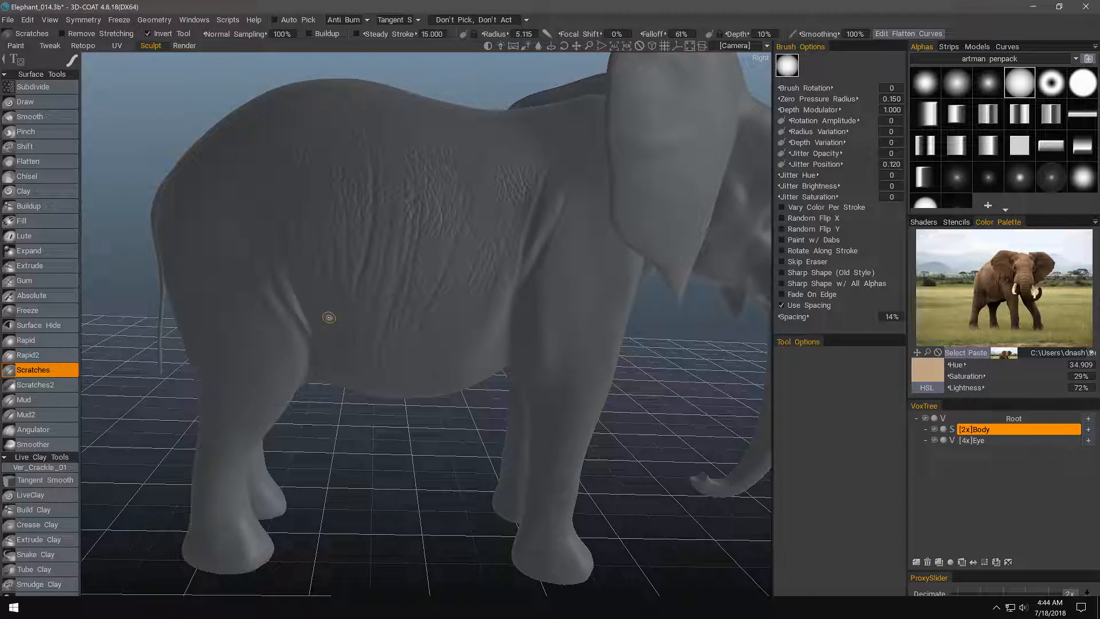
{"action": "mouse_move", "coordinate": [75, 60]}
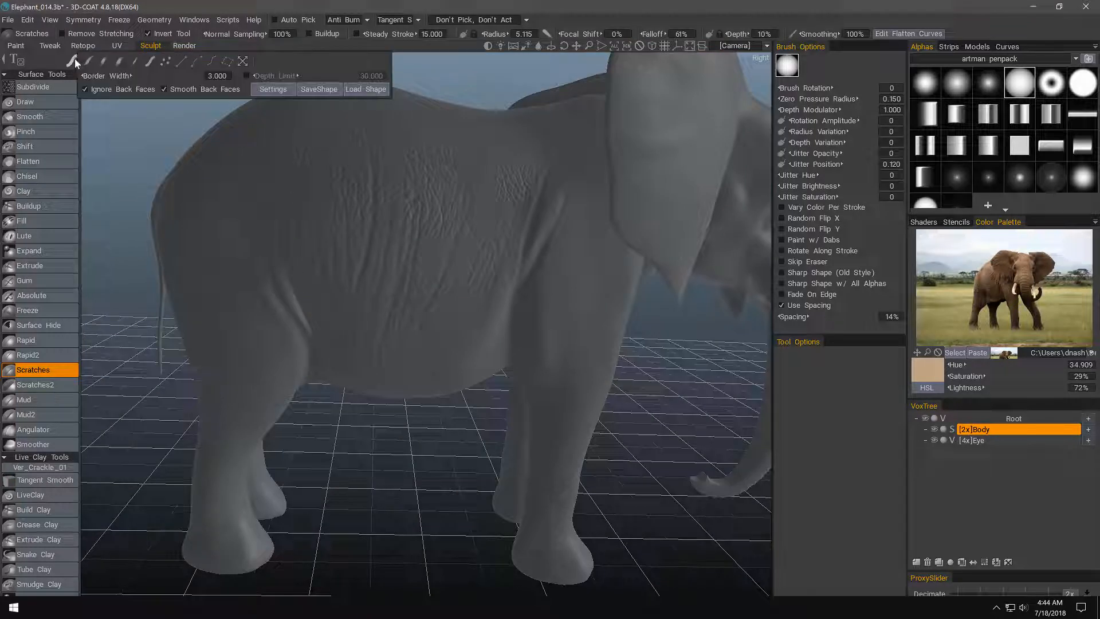
{"action": "left_click", "coordinate": [212, 60]}
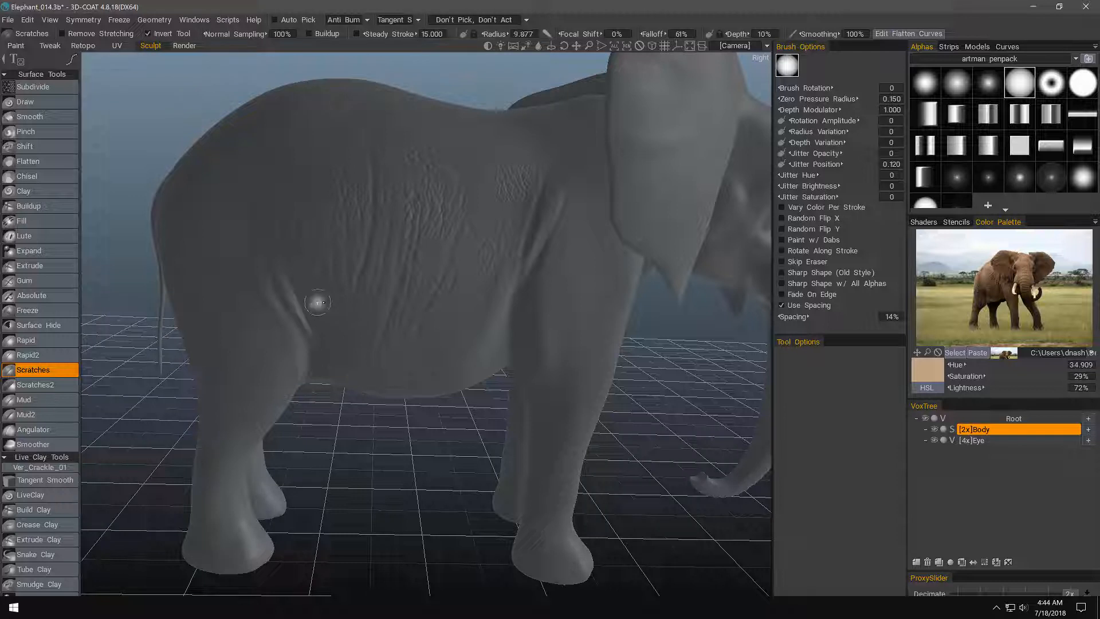
{"action": "right_click_drag", "start_coordinate": [317, 302], "coordinate": [326, 302]}
{"action": "left_click", "coordinate": [308, 174]}
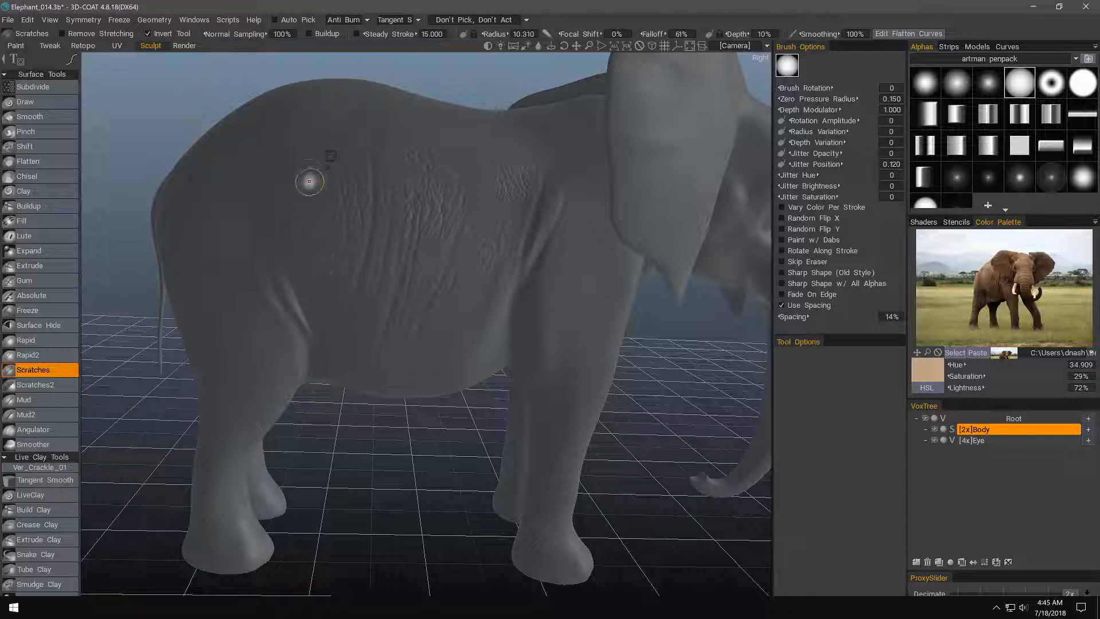
Add two curve points down the flank with brush radii of about 16.5 and 26.4
{"action": "right_click_drag", "start_coordinate": [293, 235], "coordinate": [306, 237]}
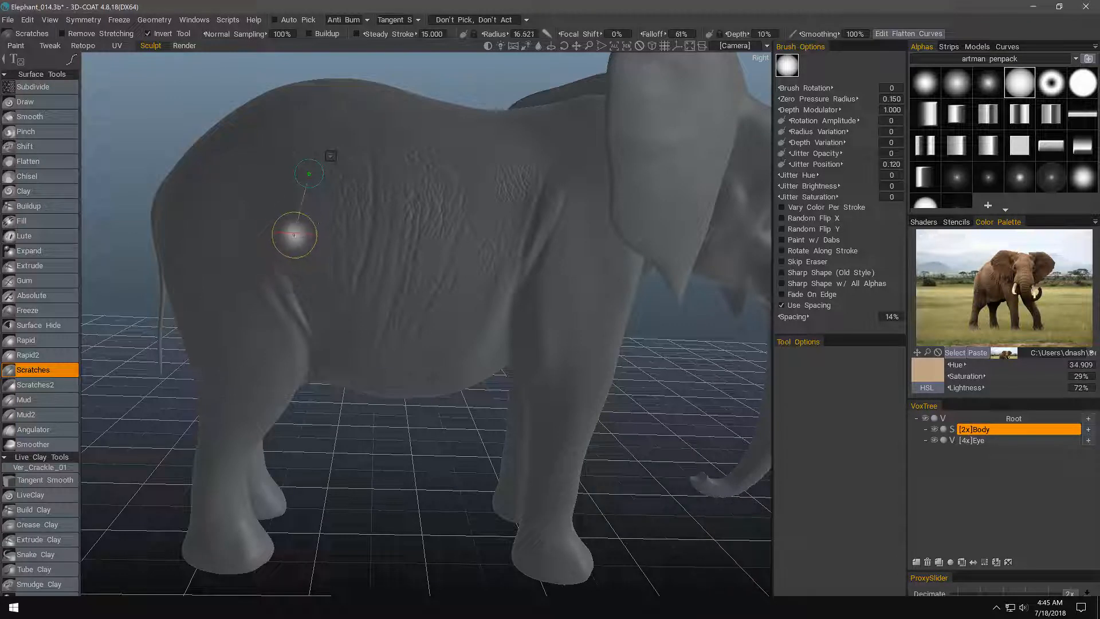
{"action": "left_click", "coordinate": [296, 234]}
{"action": "right_click_drag", "start_coordinate": [299, 288], "coordinate": [312, 291]}
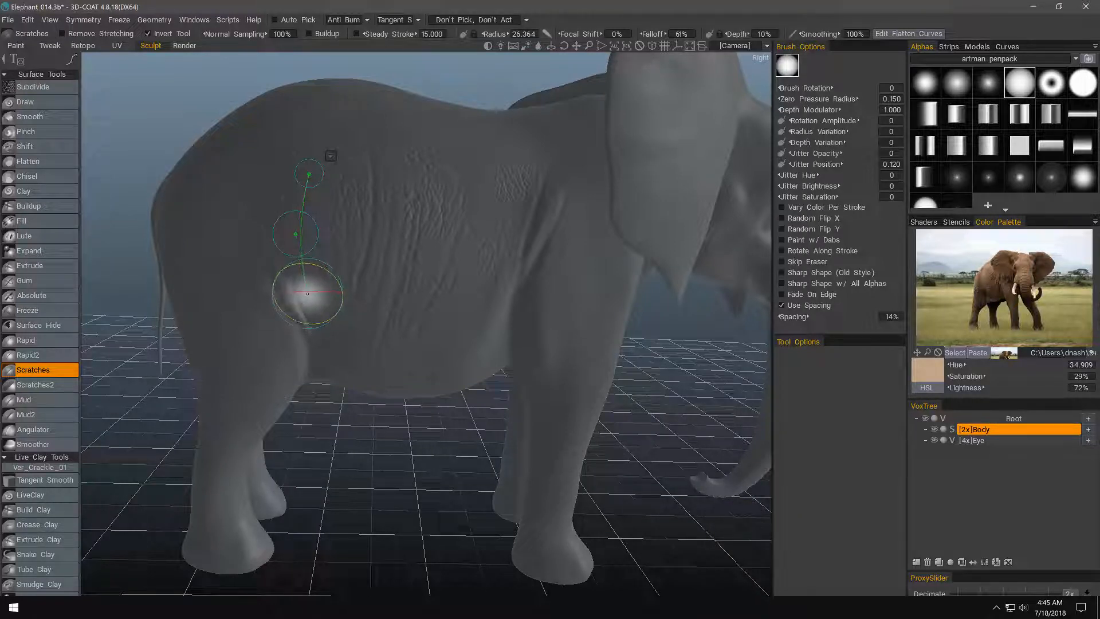
{"action": "left_click", "coordinate": [307, 293]}
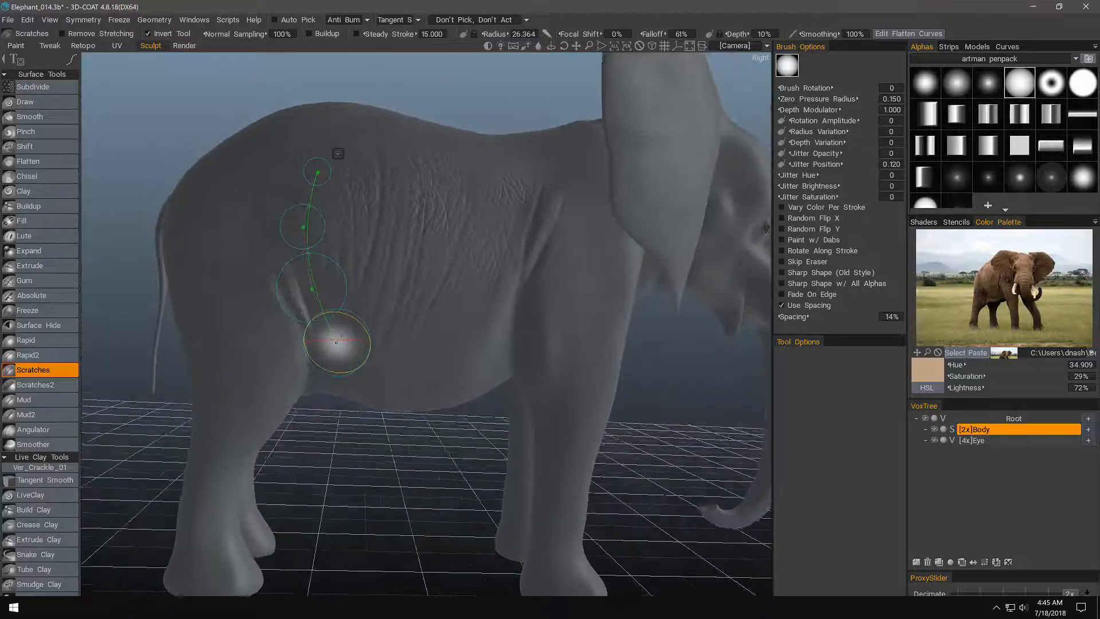
Add two more curve points toward the belly with brush radii of about 14.3 and 7.2, and finish the curve
{"action": "right_click_drag", "start_coordinate": [343, 346], "coordinate": [329, 349]}
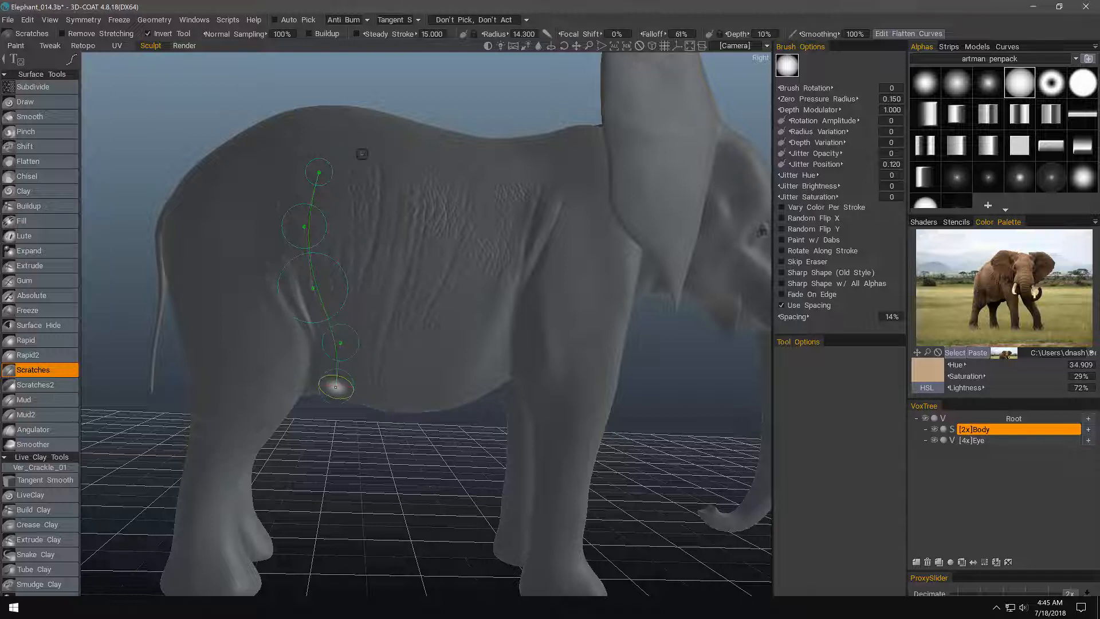
{"action": "key", "text": "bracketleft"}
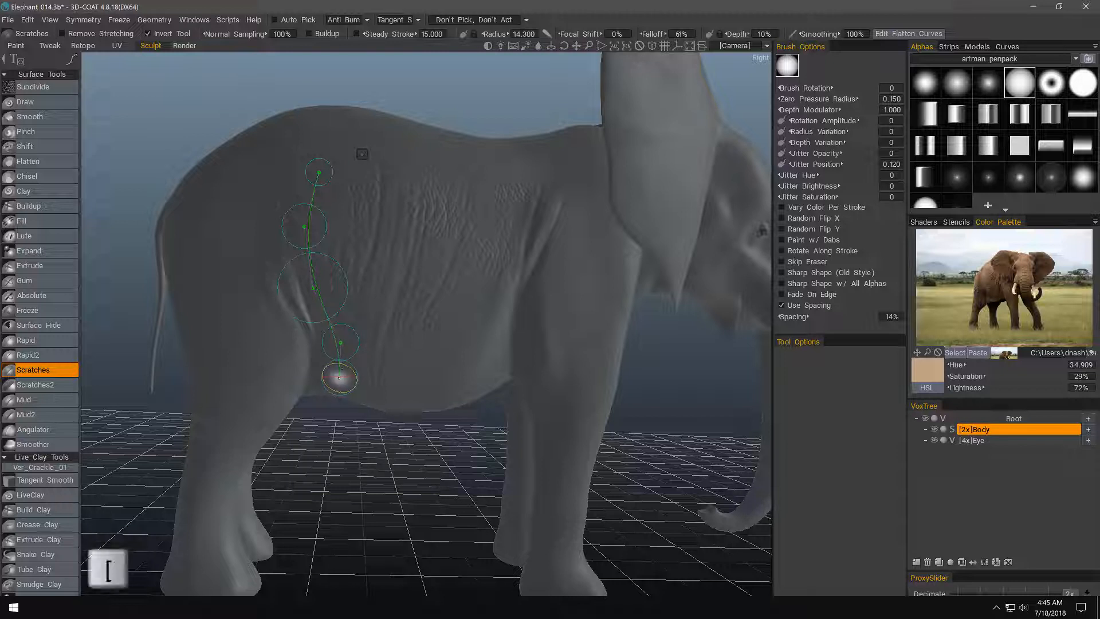
{"action": "key", "text": "bracketleft"}
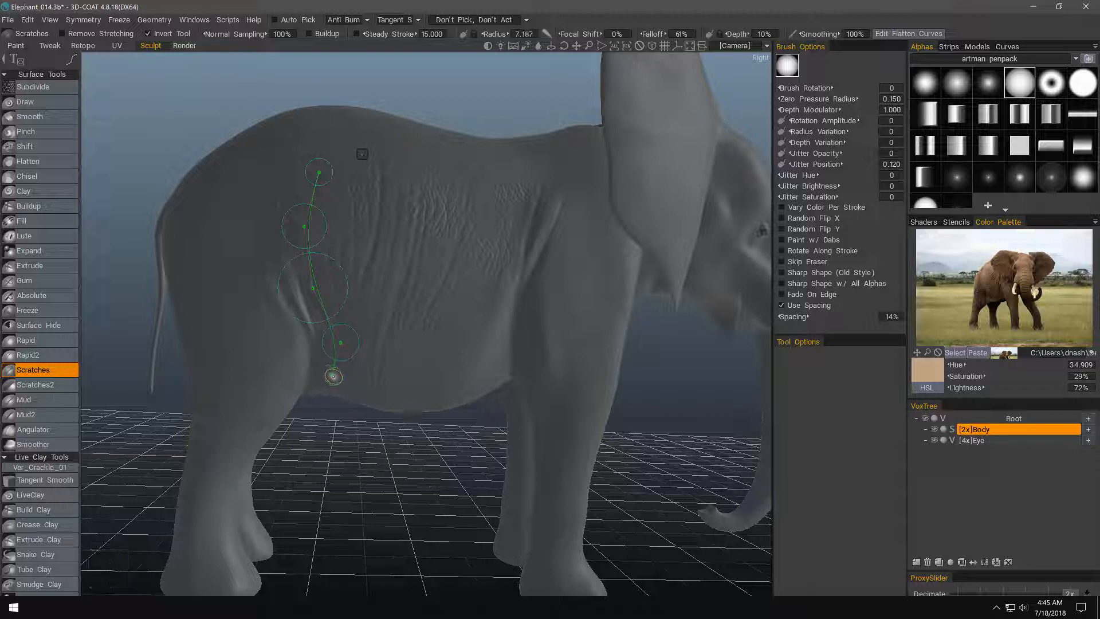
{"action": "key", "text": "Escape"}
Turn off Invert Tool, set the Depth to 15%, try applying the scratches along the flank curve, and undo them
{"action": "left_click_drag", "start_coordinate": [462, 296], "coordinate": [462, 149], "text": "alt"}
{"action": "left_click_drag", "start_coordinate": [631, 63], "coordinate": [744, 33], "text": "alt"}
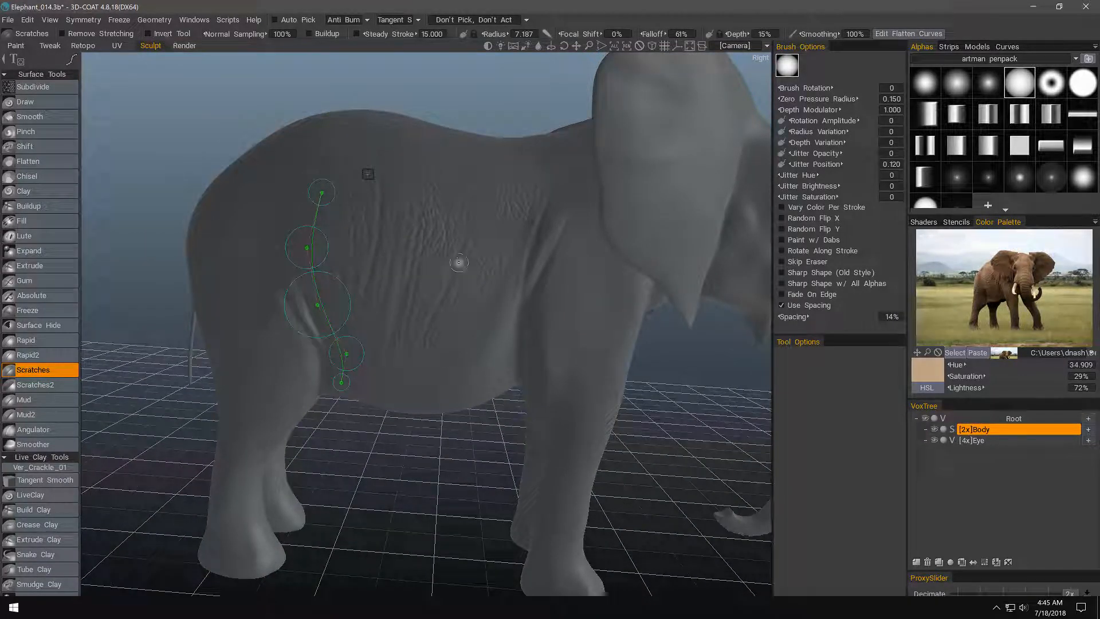
{"action": "key", "text": "Return"}
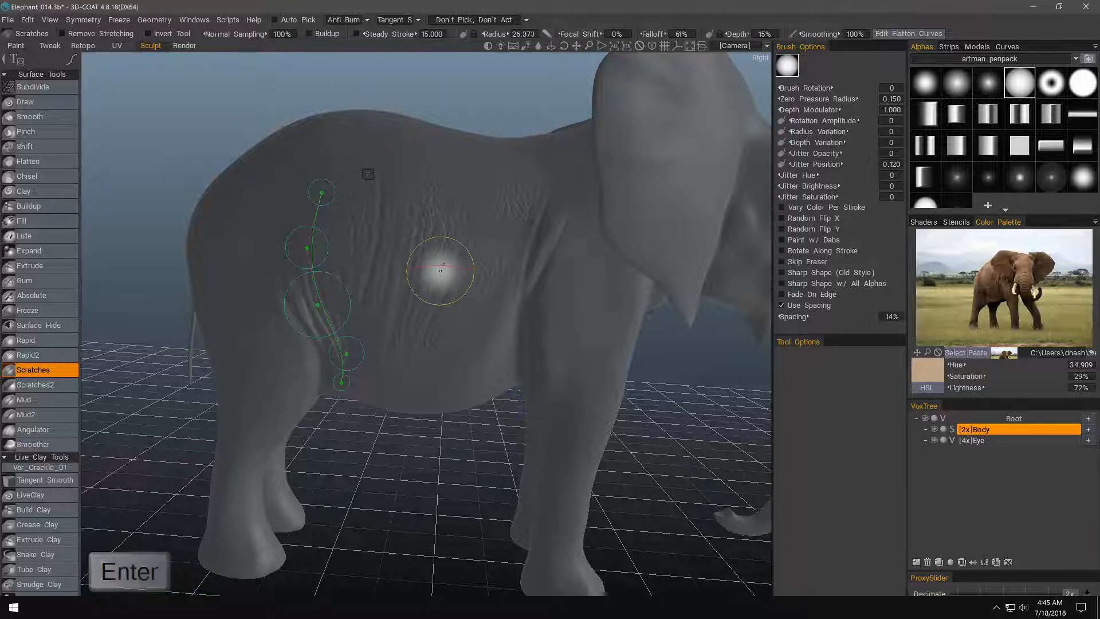
{"action": "mouse_move", "coordinate": [455, 377]}
{"action": "left_mouse_down", "text": "alt"}
{"action": "mouse_move", "coordinate": [466, 314]}
{"action": "mouse_move", "coordinate": [486, 316]}
{"action": "mouse_move", "coordinate": [449, 288]}
{"action": "left_mouse_up", "text": "alt"}
{"action": "mouse_move", "coordinate": [427, 358]}
{"action": "left_mouse_down", "text": "alt"}
{"action": "mouse_move", "coordinate": [449, 373]}
{"action": "mouse_move", "coordinate": [449, 363]}
{"action": "left_mouse_up", "text": "alt"}
{"action": "key", "text": "ctrl+z"}
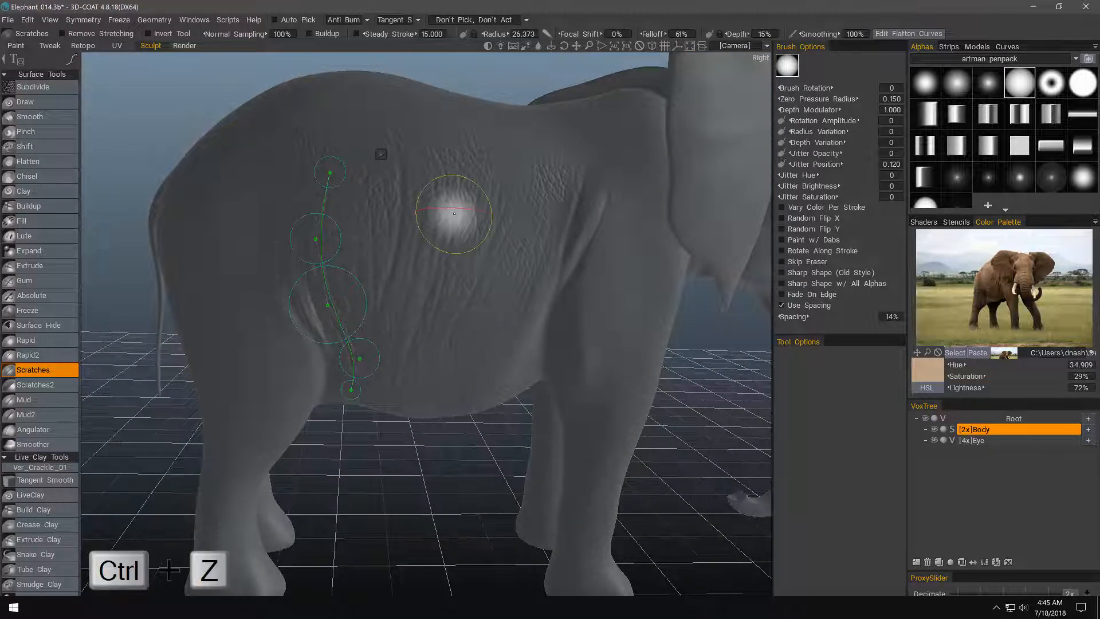
Edit the curve's pressure profile into a symmetric arch, with both ends about a third up and two shoulder points near the maximum
{"action": "right_click", "coordinate": [382, 156]}
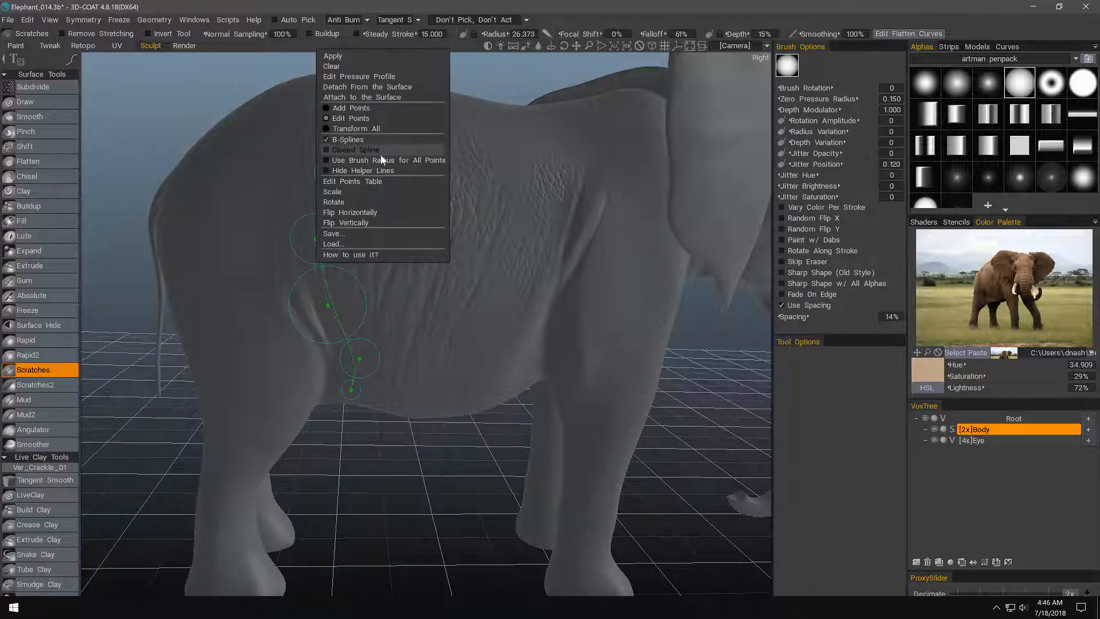
{"action": "left_click", "coordinate": [386, 81]}
{"action": "left_click_drag", "start_coordinate": [280, 198], "coordinate": [299, 375]}
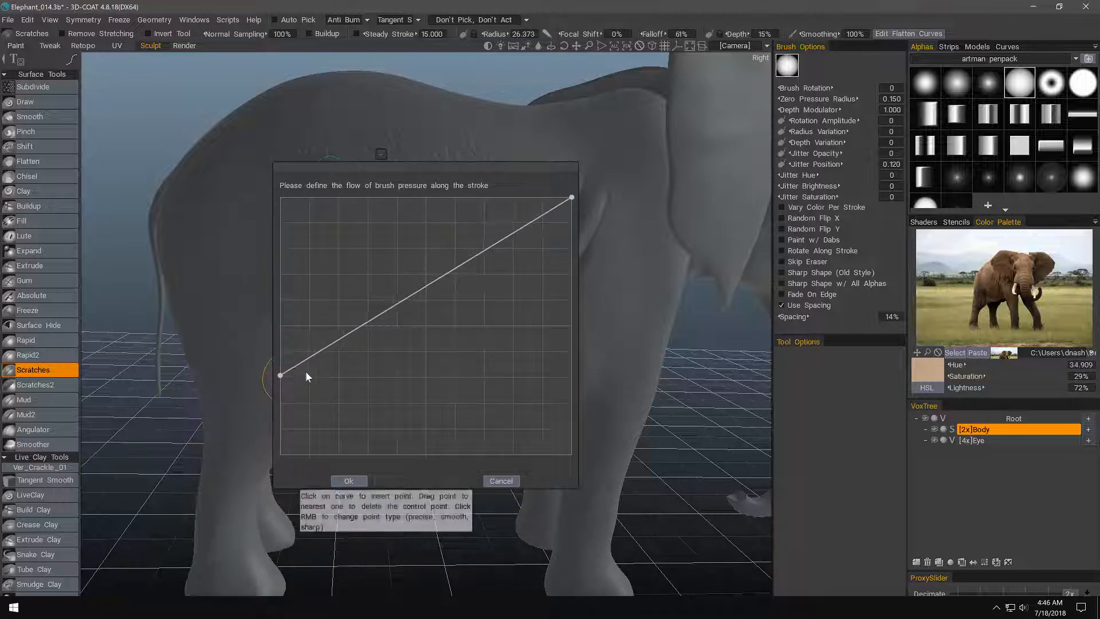
{"action": "left_click_drag", "start_coordinate": [369, 321], "coordinate": [364, 222]}
{"action": "left_click_drag", "start_coordinate": [572, 198], "coordinate": [565, 379]}
{"action": "left_click_drag", "start_coordinate": [491, 298], "coordinate": [504, 228]}
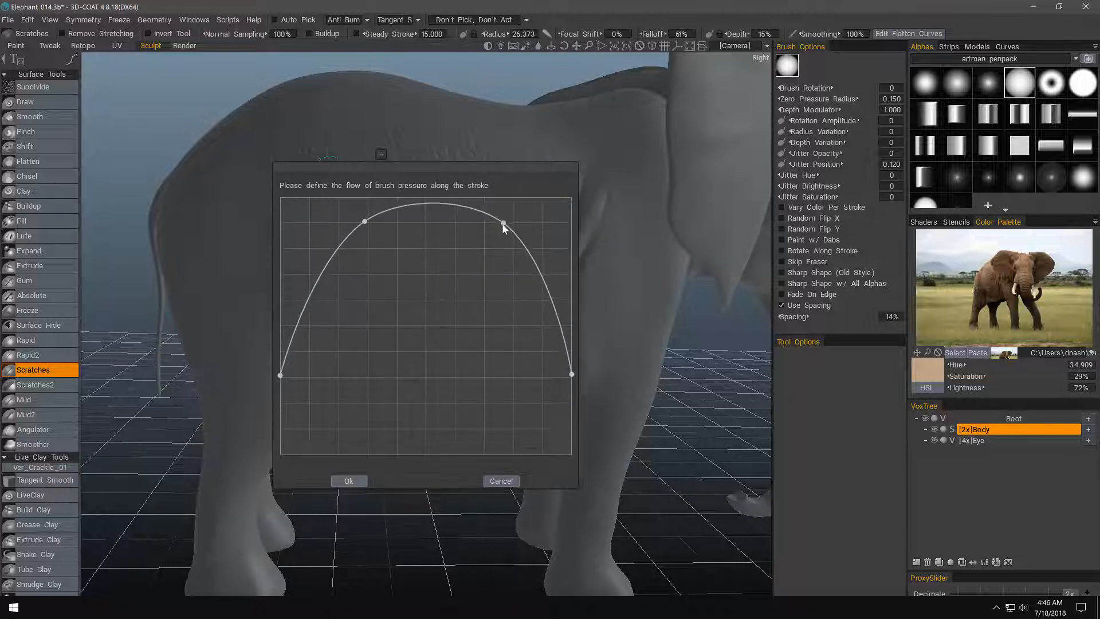
{"action": "left_click_drag", "start_coordinate": [373, 225], "coordinate": [362, 227]}
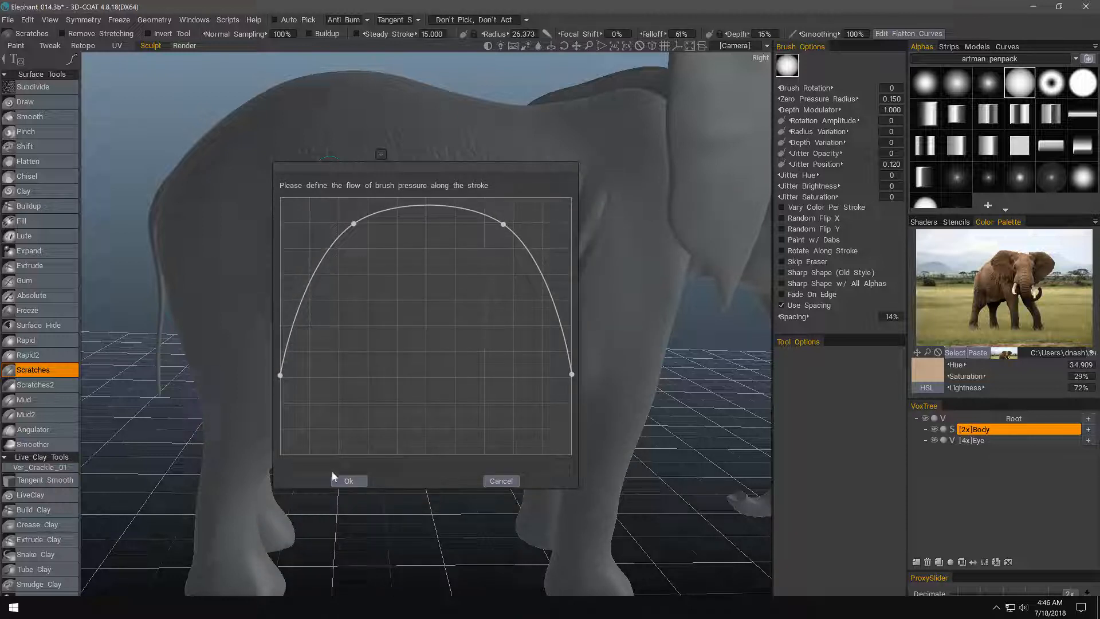
{"action": "left_click", "coordinate": [347, 480]}
Try the Scratches brush along the flank curve with the arched pressure profile
{"action": "key", "text": "Return"}
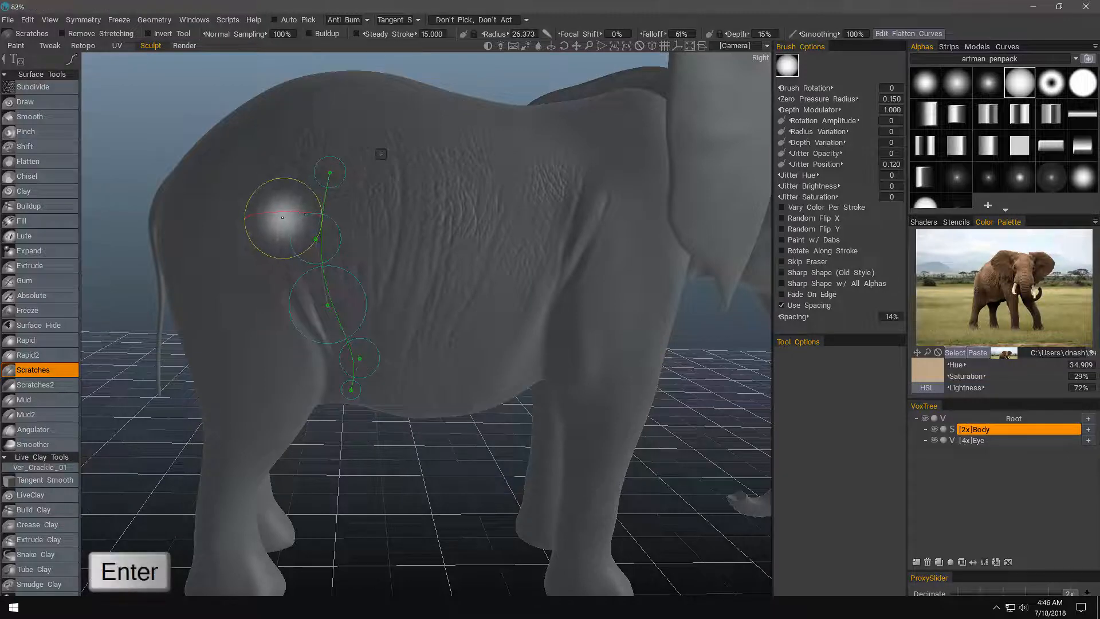
{"action": "mouse_move", "coordinate": [174, 217]}
{"action": "left_mouse_down", "text": "alt"}
{"action": "mouse_move", "coordinate": [206, 222]}
{"action": "mouse_move", "coordinate": [196, 228]}
{"action": "mouse_move", "coordinate": [252, 192]}
{"action": "left_mouse_up", "text": "alt"}
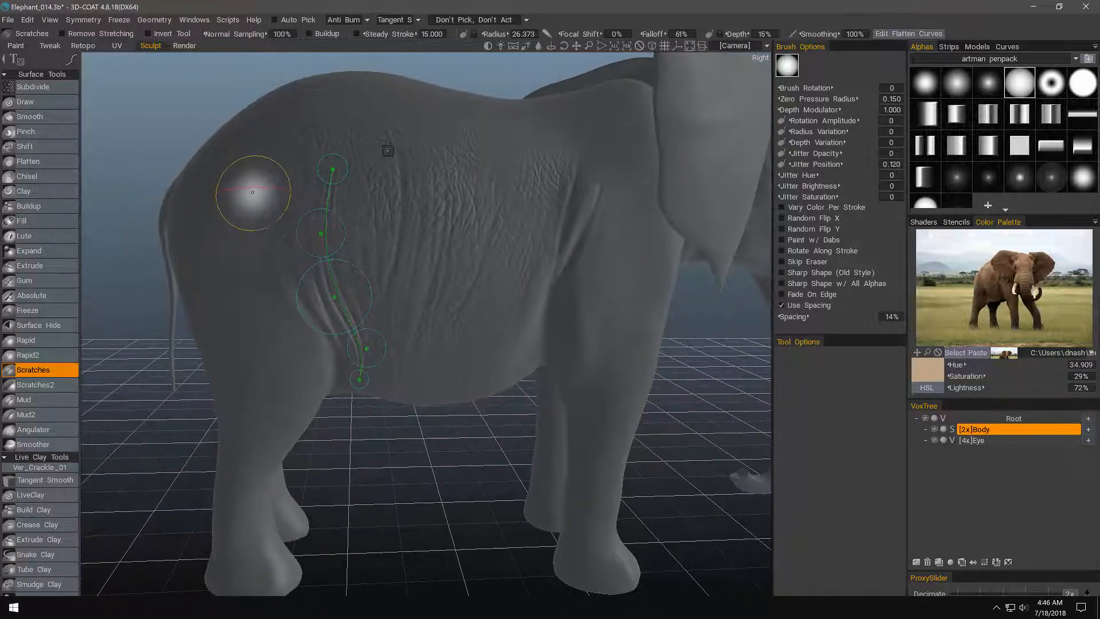
{"action": "right_click", "coordinate": [388, 156]}
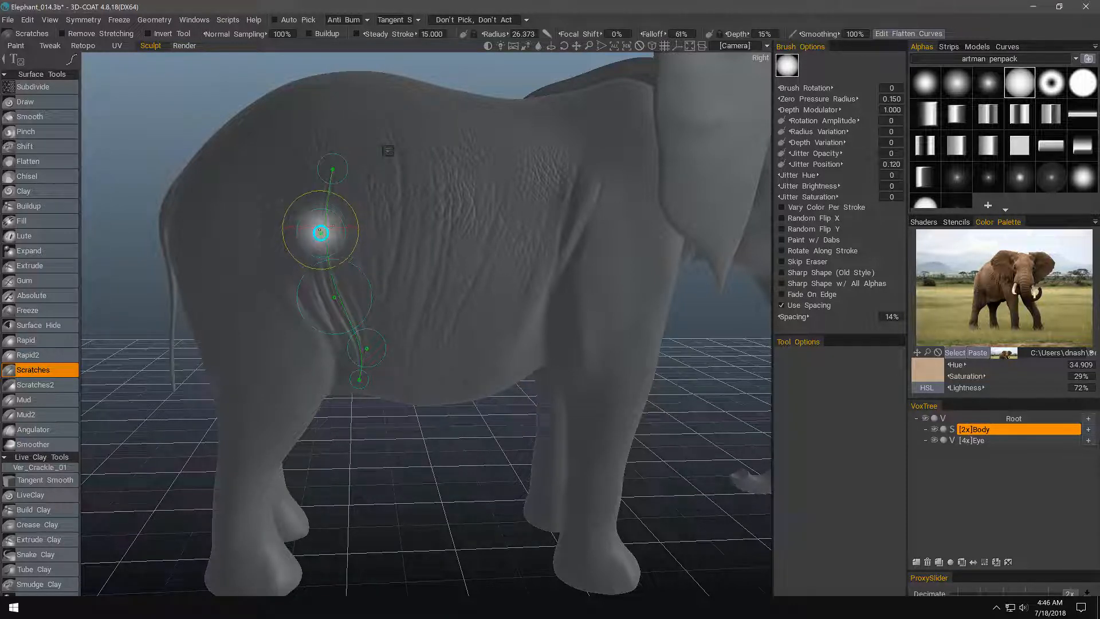
Shift the curve's second point slightly toward the tail, then dismiss the curve and inspect the flank wrinkles from other angles
{"action": "left_click_drag", "start_coordinate": [312, 234], "coordinate": [304, 240]}
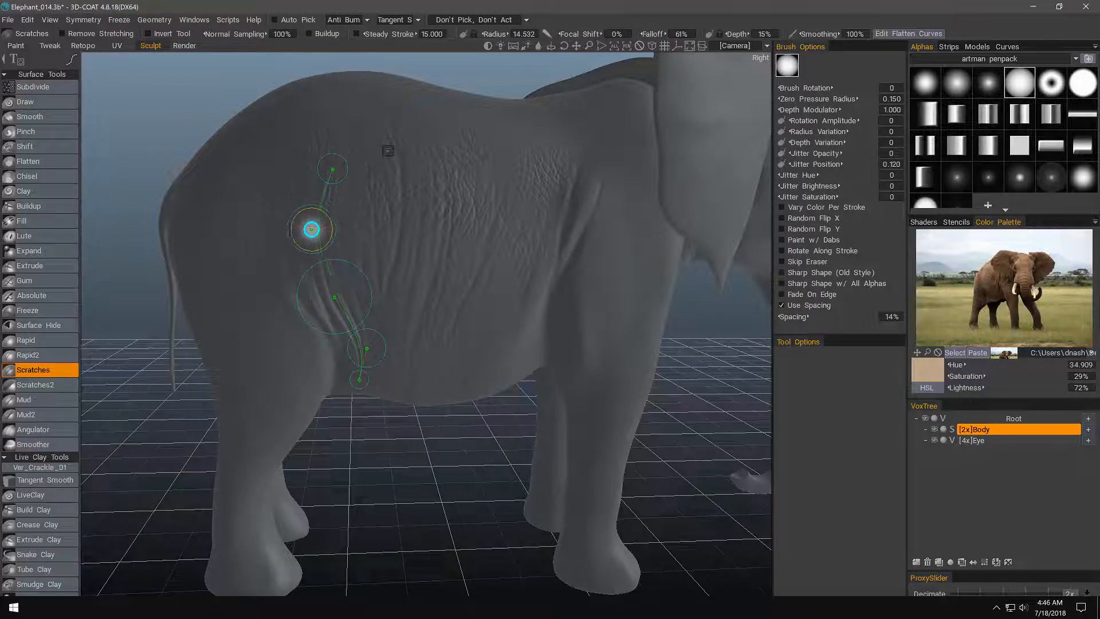
{"action": "key", "text": "Escape"}
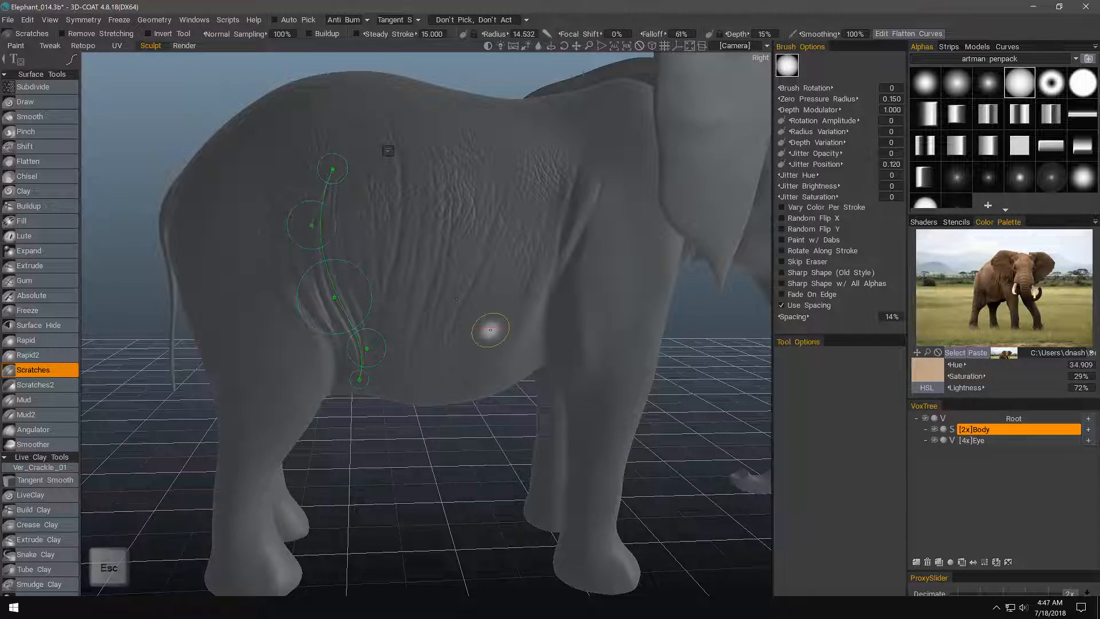
{"action": "mouse_move", "coordinate": [324, 341]}
{"action": "middle_mouse_down"}
{"action": "mouse_move", "coordinate": [223, 304]}
{"action": "mouse_move", "coordinate": [336, 417]}
{"action": "mouse_move", "coordinate": [356, 261]}
{"action": "middle_mouse_up"}
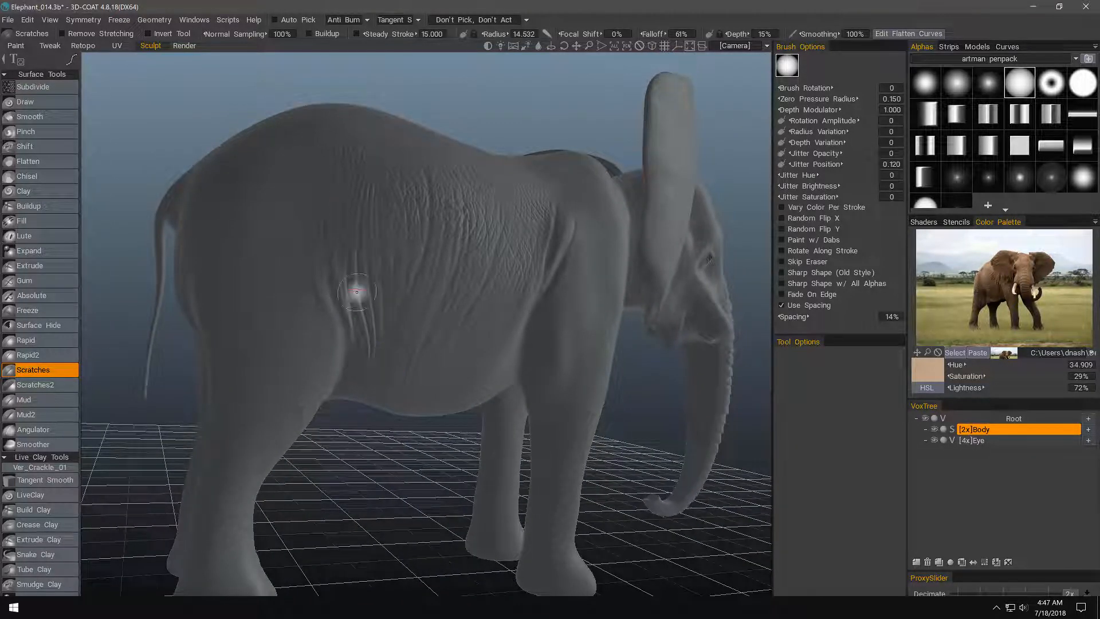
{"action": "left_click_drag", "start_coordinate": [364, 352], "coordinate": [246, 338], "text": "alt"}
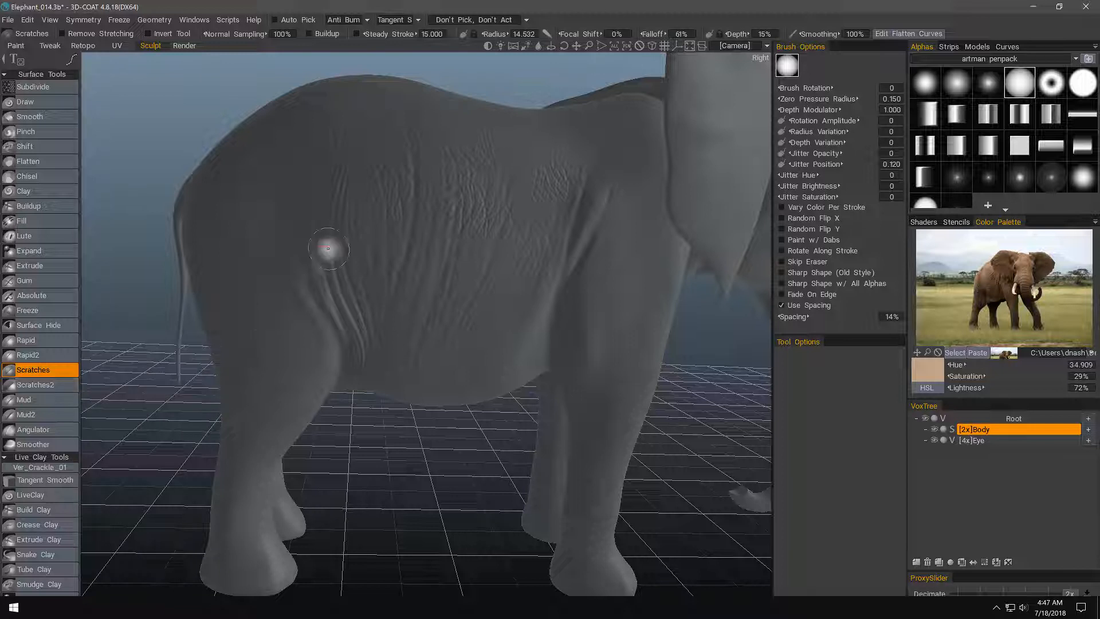
Undo the scratches applied along the flank and switch to the Scratches2 brush
{"action": "left_click", "coordinate": [59, 382]}
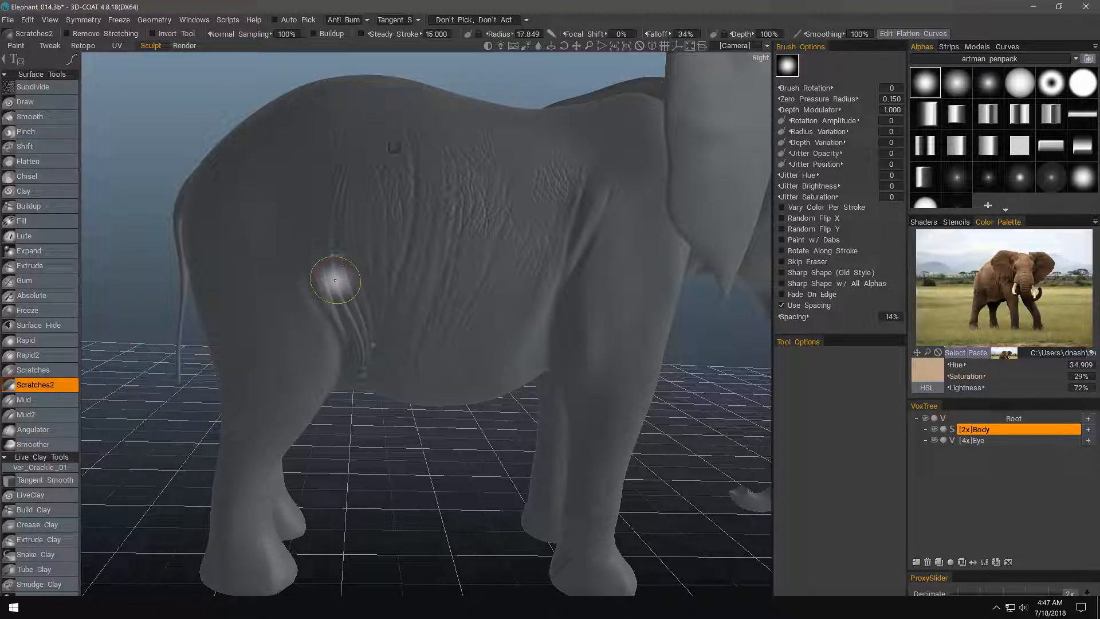
{"action": "key", "text": "ctrl+z"}
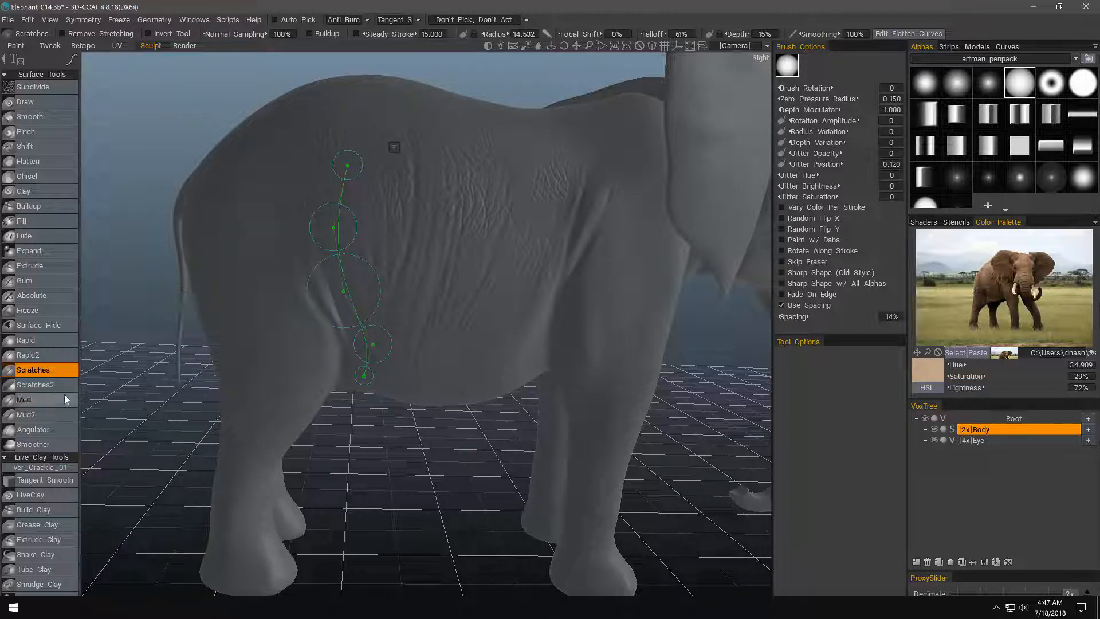
{"action": "left_click", "coordinate": [51, 386]}
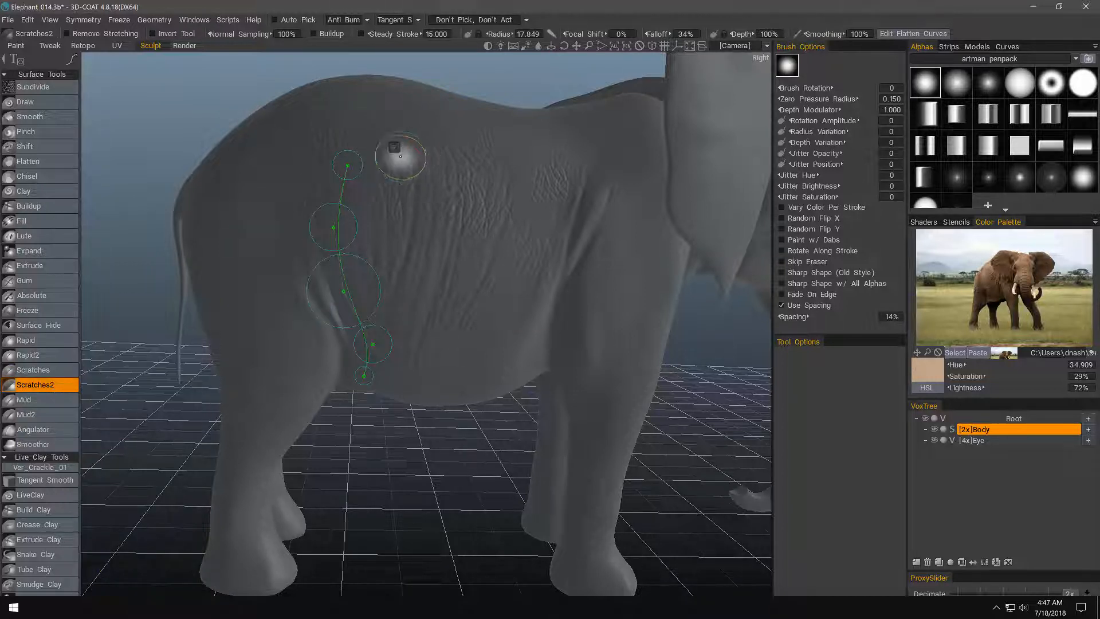
Shift the whole flank curve slightly toward the tail with Transform All, then return to Edit Points and attach it to the surface
{"action": "right_click", "coordinate": [394, 147]}
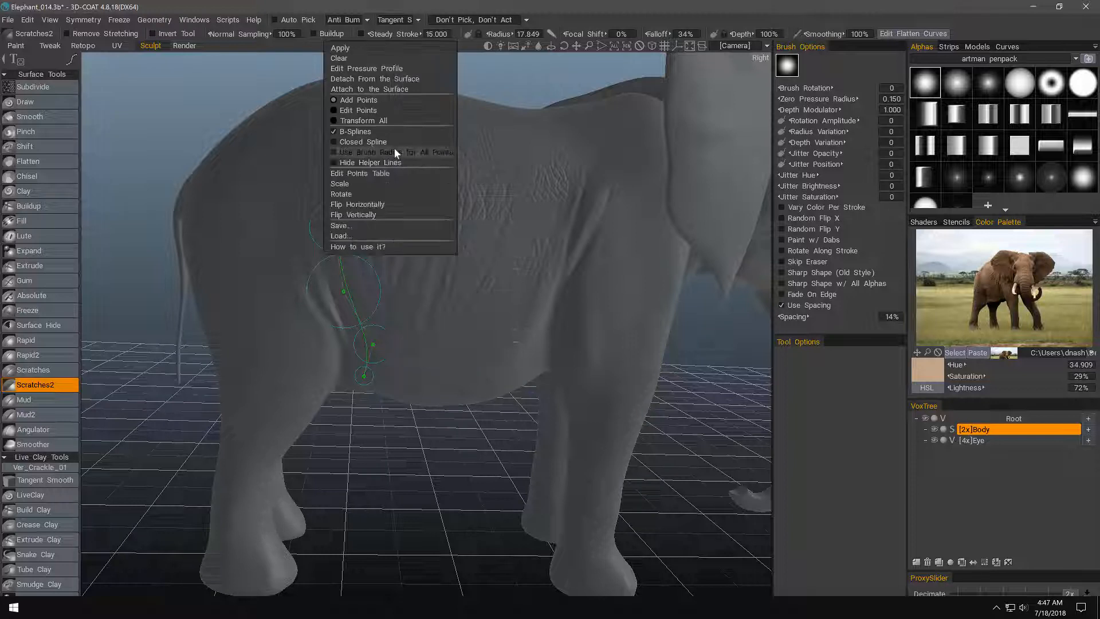
{"action": "left_click", "coordinate": [380, 120]}
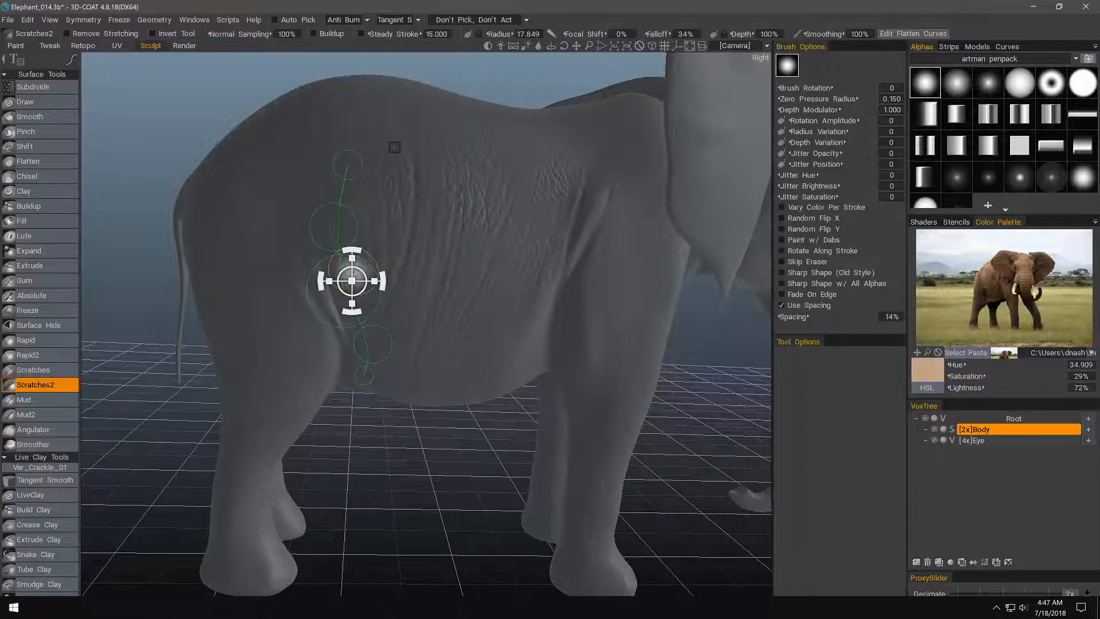
{"action": "left_click_drag", "start_coordinate": [361, 272], "coordinate": [343, 270]}
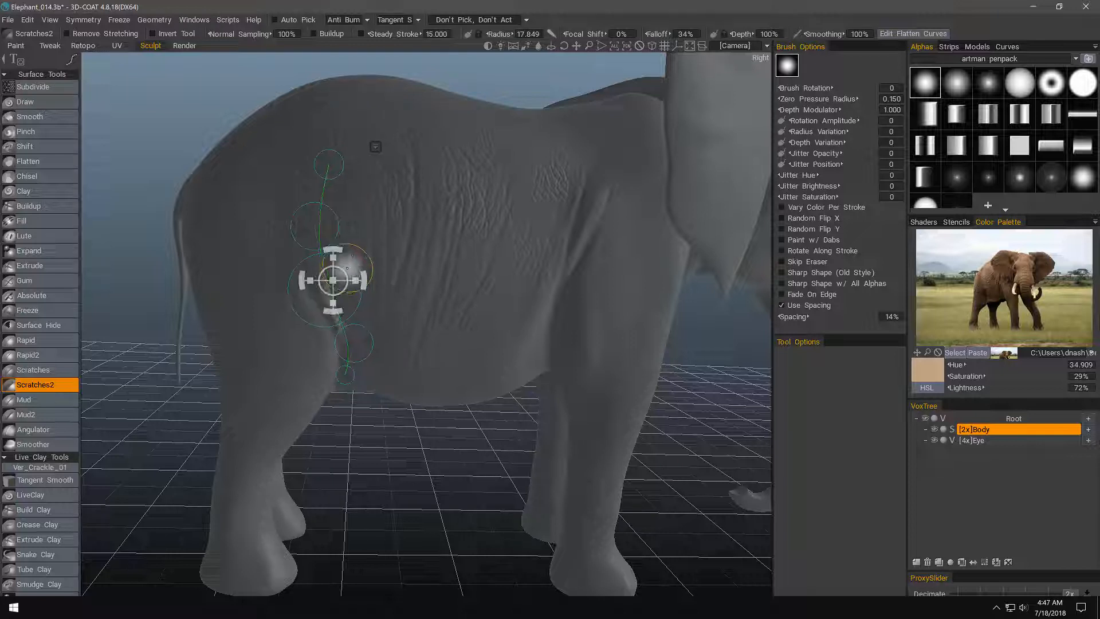
{"action": "left_click", "coordinate": [376, 148]}
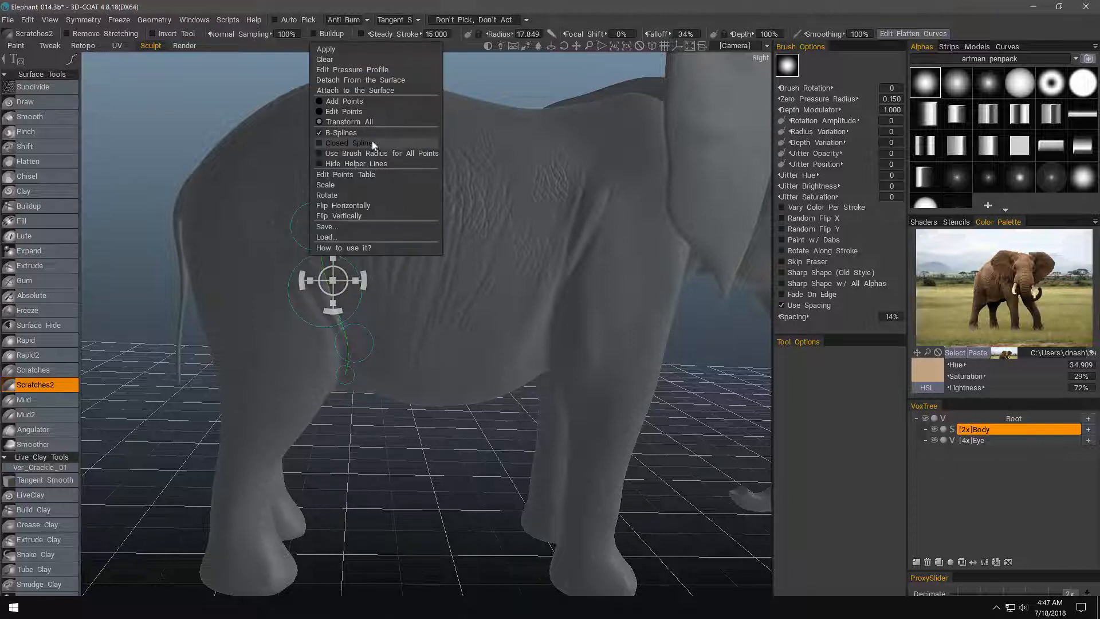
{"action": "left_click", "coordinate": [349, 113]}
{"action": "left_click", "coordinate": [347, 90]}
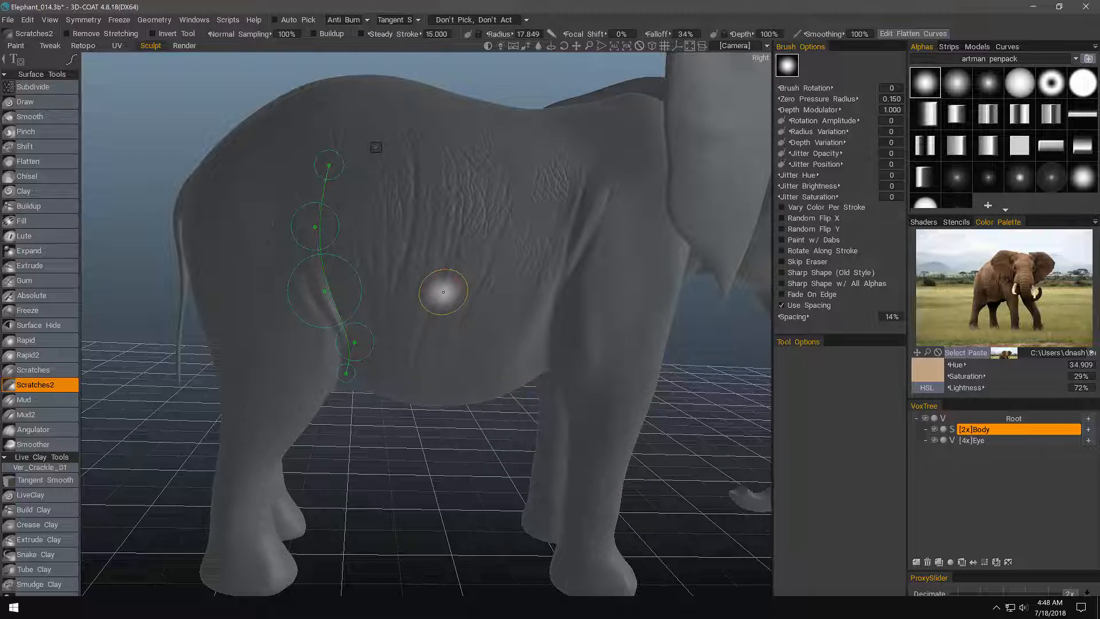
Try Scratches2 along the curve at 100% depth and again at 17% depth, undoing each result
{"action": "key", "text": "Return"}
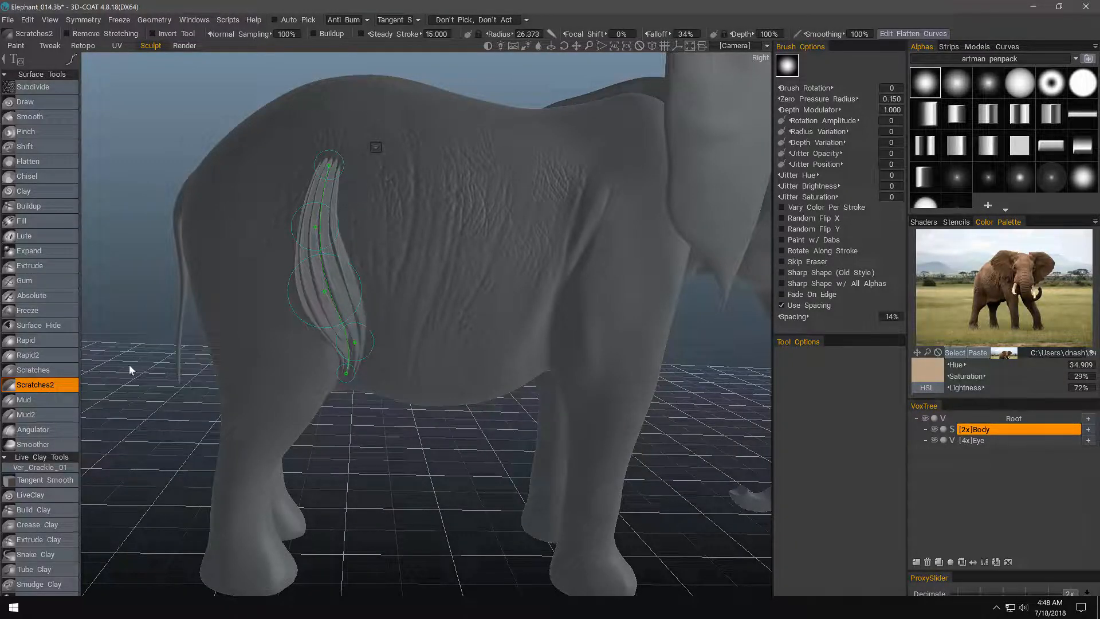
{"action": "key", "text": "ctrl+z"}
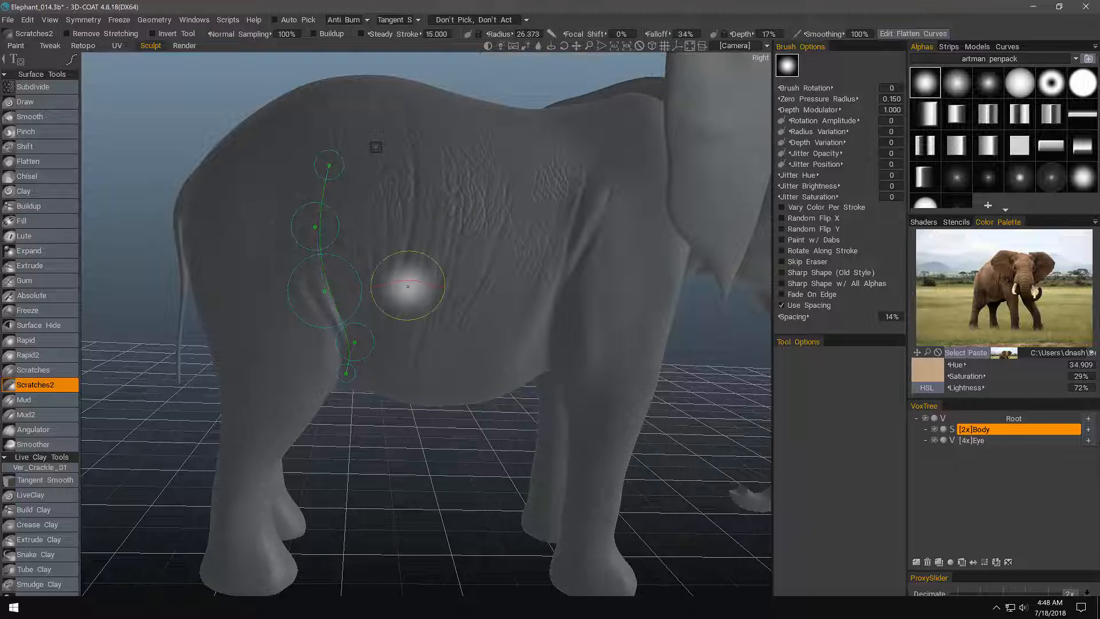
{"action": "key", "text": "Return"}
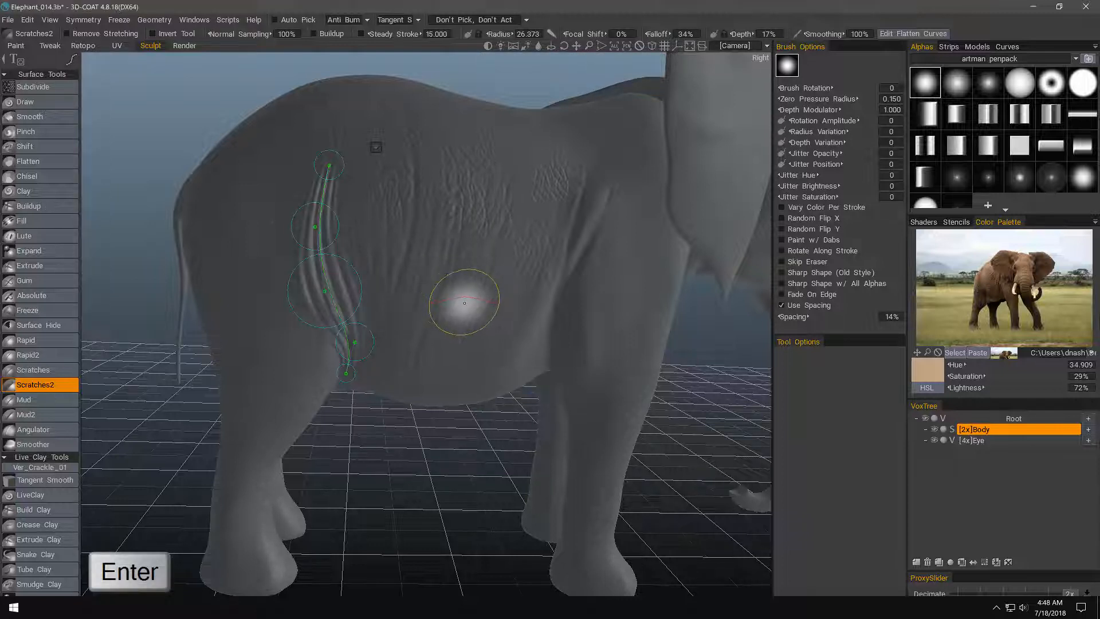
{"action": "mouse_move", "coordinate": [470, 308]}
{"action": "left_mouse_down", "text": "alt"}
{"action": "mouse_move", "coordinate": [479, 302]}
{"action": "mouse_move", "coordinate": [475, 318]}
{"action": "mouse_move", "coordinate": [481, 304]}
{"action": "left_mouse_up", "text": "alt"}
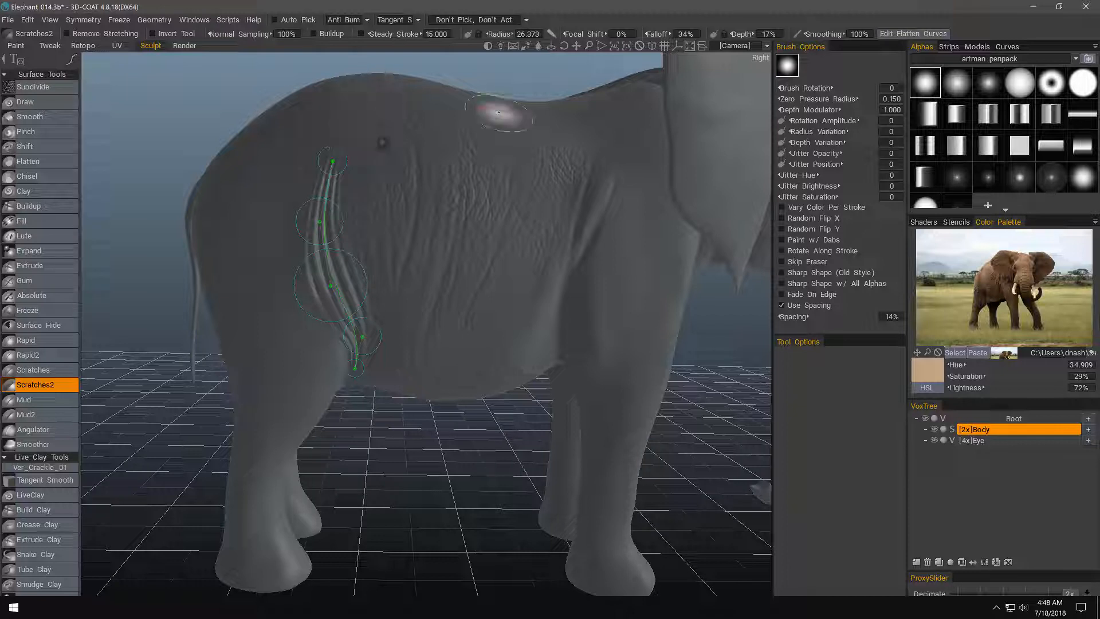
{"action": "key", "text": "ctrl+z"}
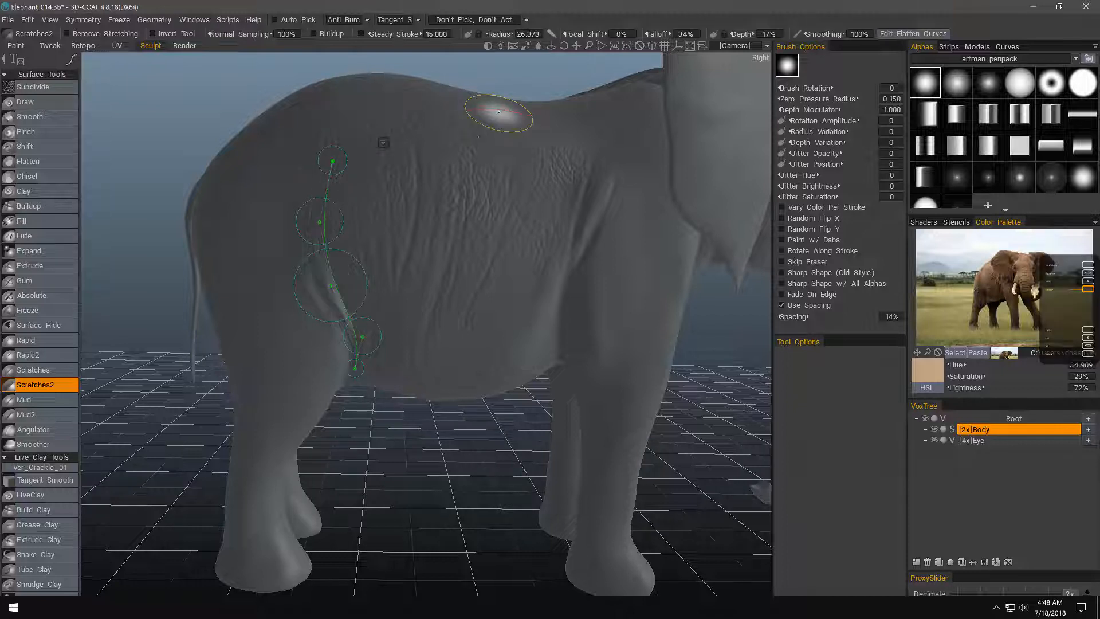
Lower both ends of the curve's pressure profile close to the minimum and move the two shoulder points slightly outward and down
{"action": "right_click", "coordinate": [382, 143]}
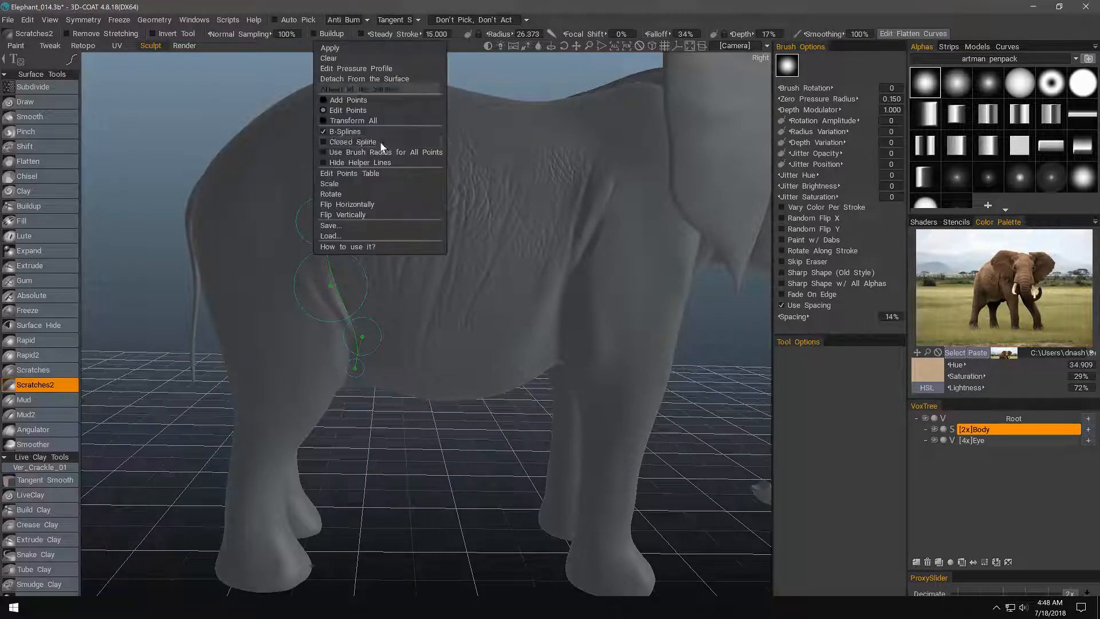
{"action": "left_click", "coordinate": [380, 70]}
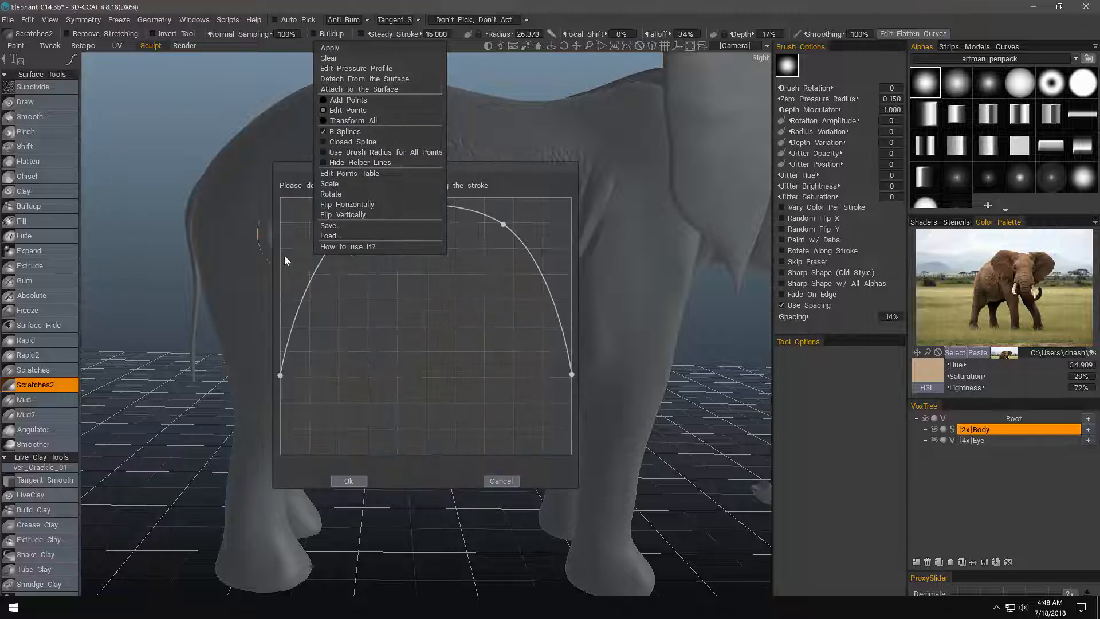
{"action": "left_click_drag", "start_coordinate": [280, 375], "coordinate": [282, 423]}
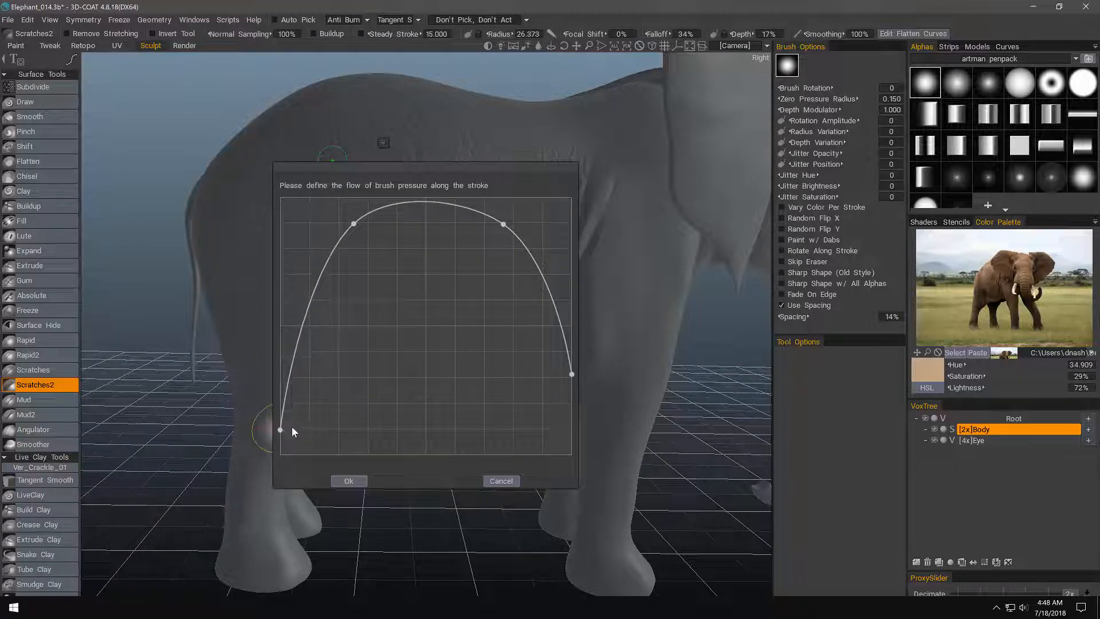
{"action": "left_click_drag", "start_coordinate": [572, 375], "coordinate": [567, 429]}
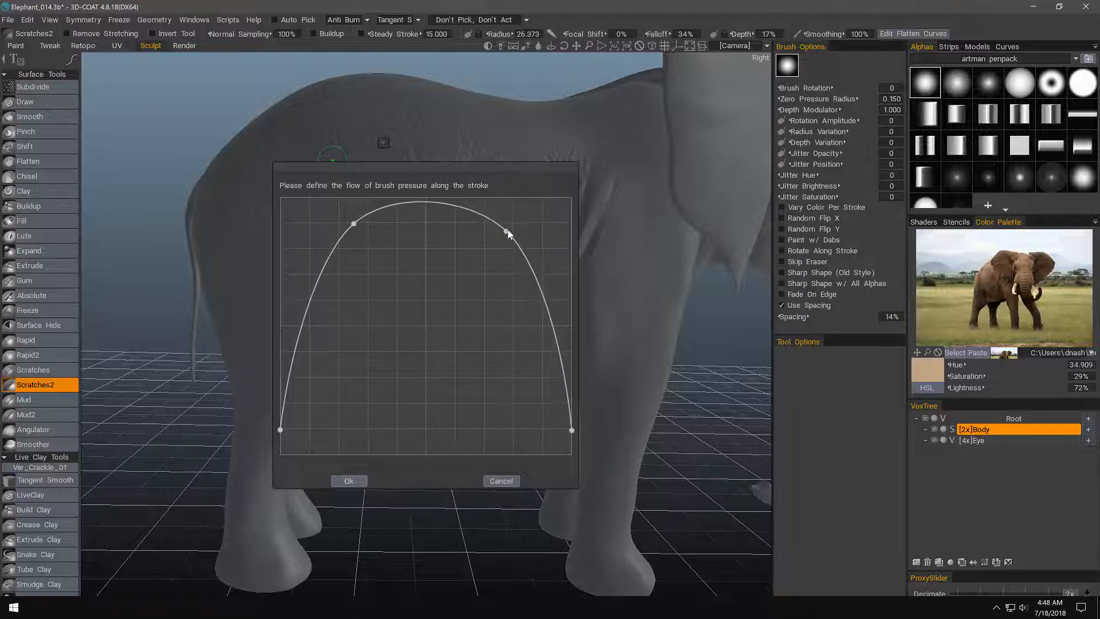
{"action": "left_click_drag", "start_coordinate": [508, 233], "coordinate": [513, 236]}
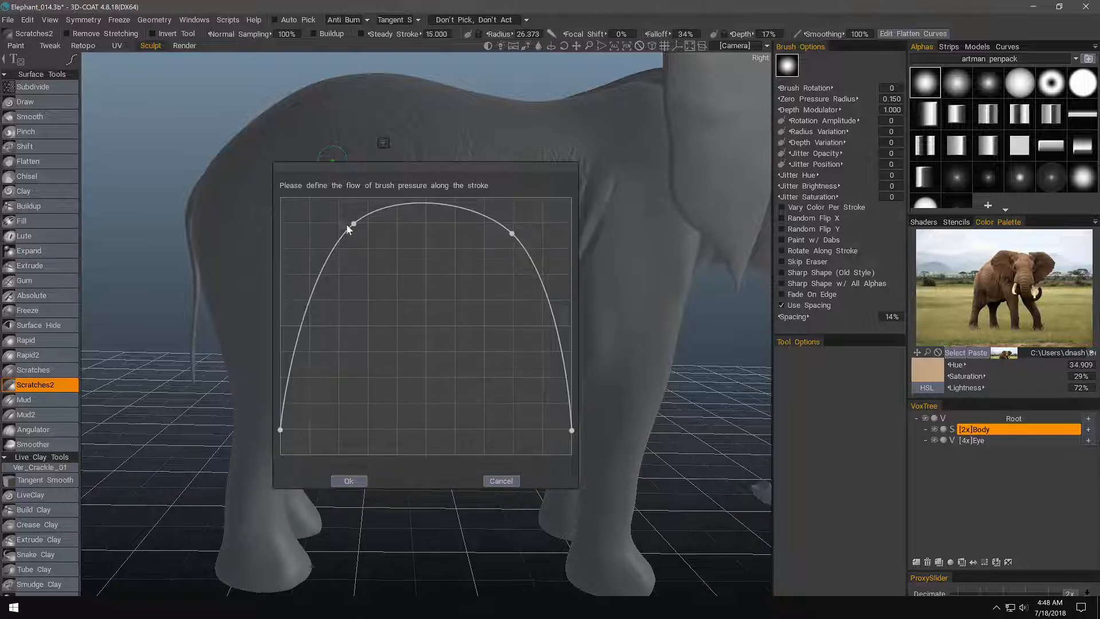
{"action": "left_click_drag", "start_coordinate": [351, 226], "coordinate": [342, 239]}
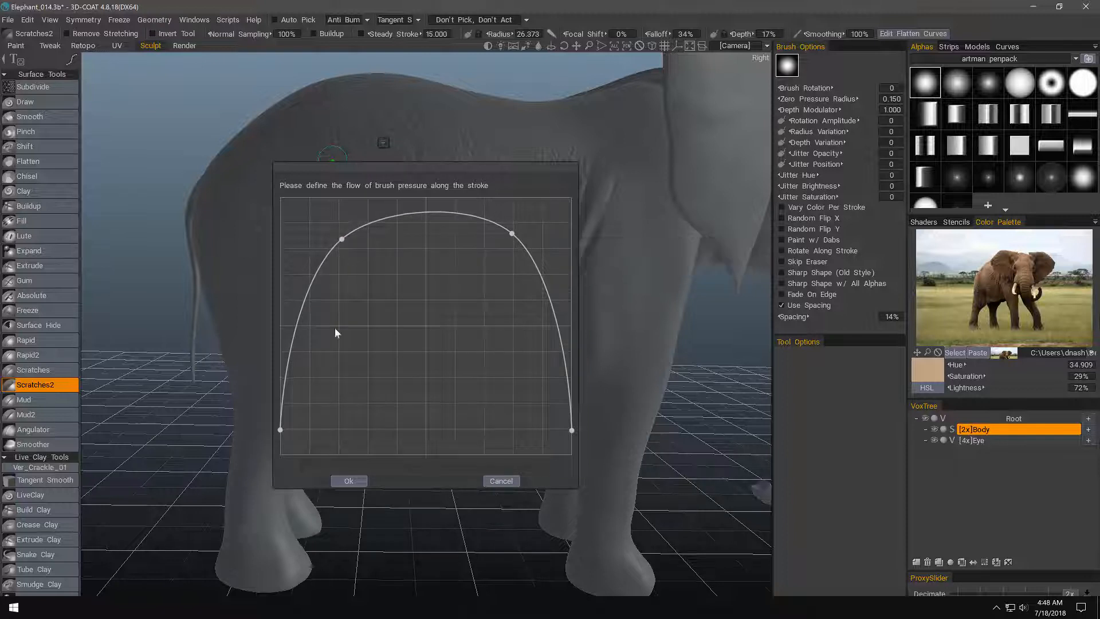
{"action": "left_click", "coordinate": [347, 481]}
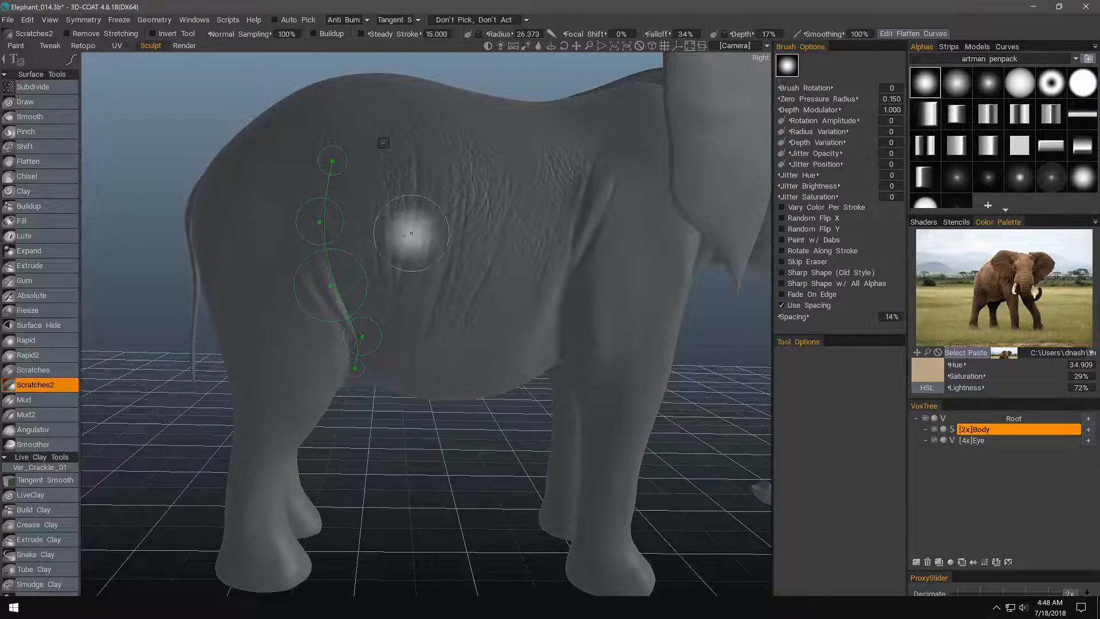
Set the Depth to 12% and Falloff to 51%, apply Scratches2 along the flank curve, and dismiss the curve
{"action": "left_click_drag", "start_coordinate": [747, 34], "coordinate": [741, 34]}
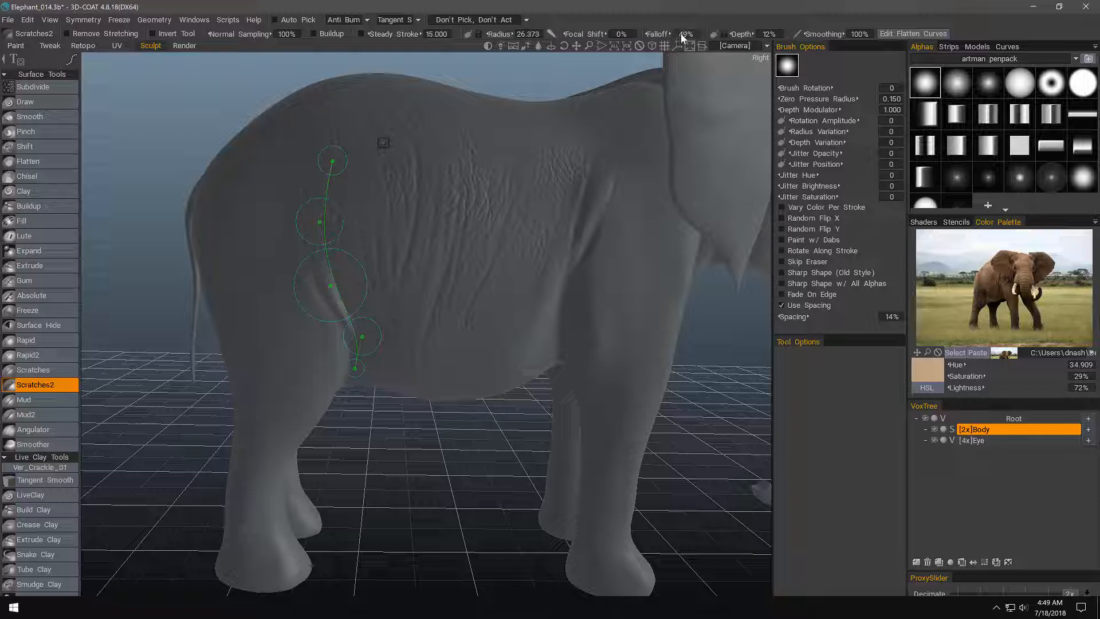
{"action": "left_click_drag", "start_coordinate": [680, 33], "coordinate": [681, 33]}
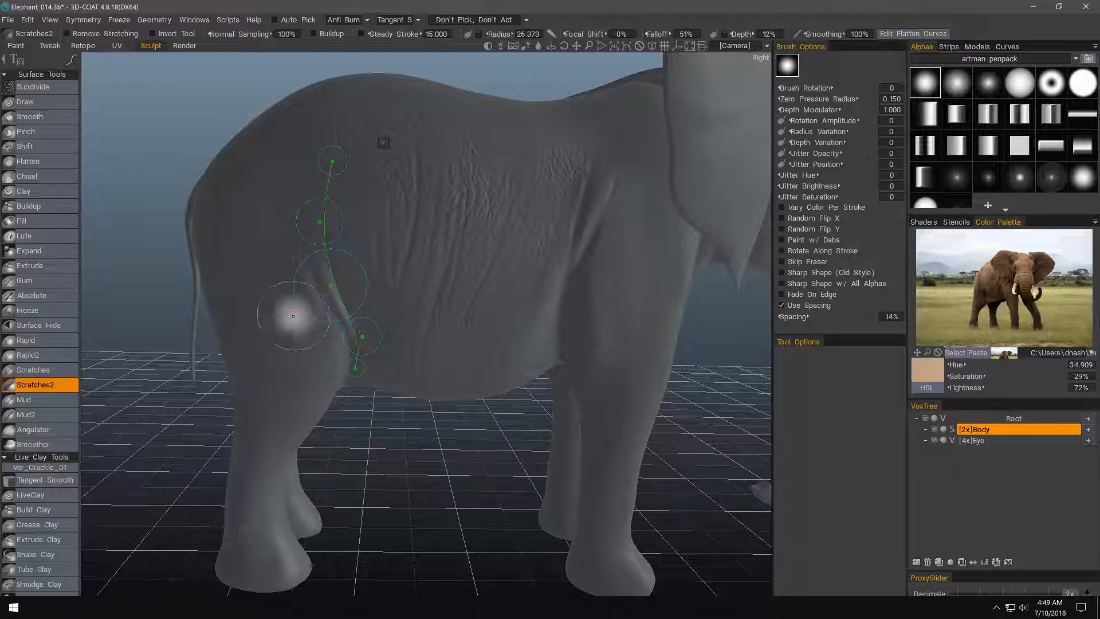
{"action": "key", "text": "Return"}
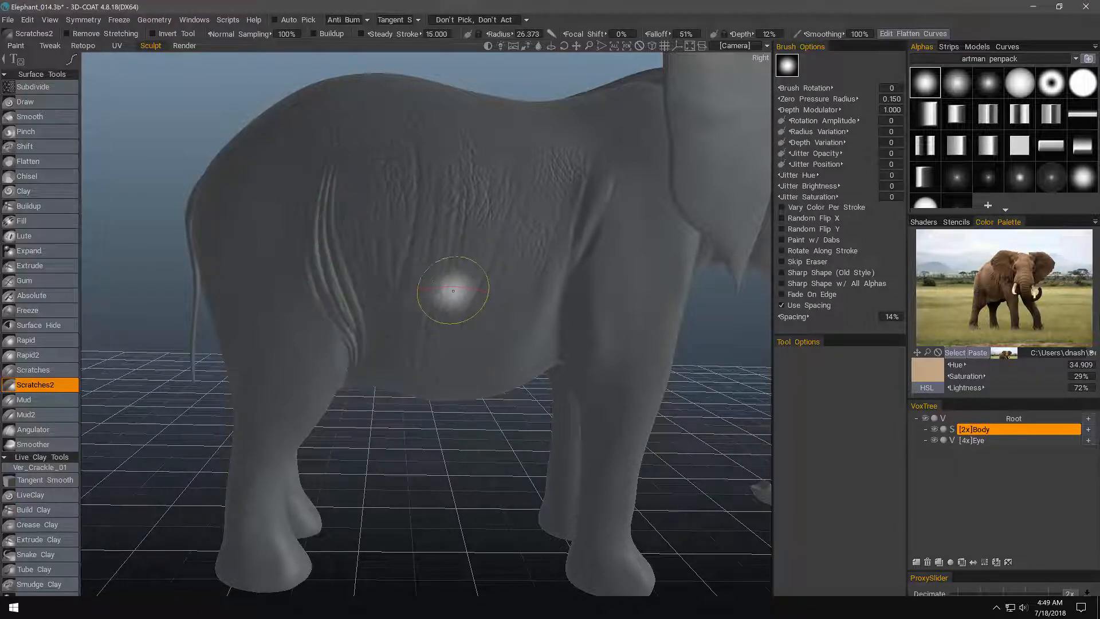
{"action": "left_click_drag", "start_coordinate": [469, 356], "coordinate": [516, 377], "text": "alt"}
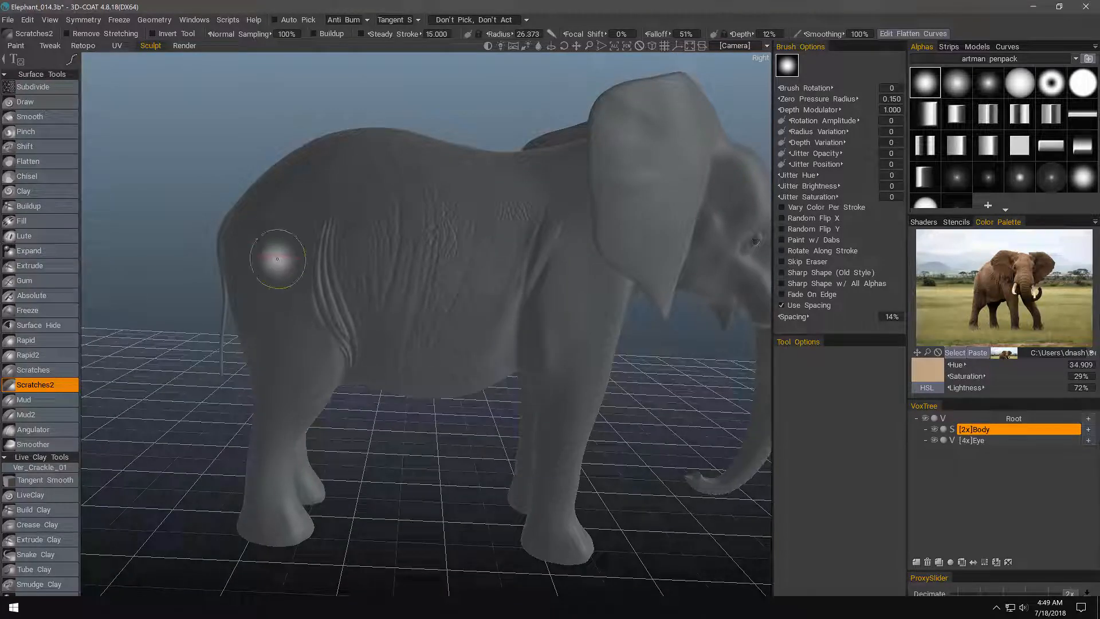
{"action": "mouse_move", "coordinate": [327, 238]}
{"action": "left_mouse_down"}
{"action": "mouse_move", "coordinate": [331, 339]}
{"action": "mouse_move", "coordinate": [347, 347]}
{"action": "left_mouse_up"}
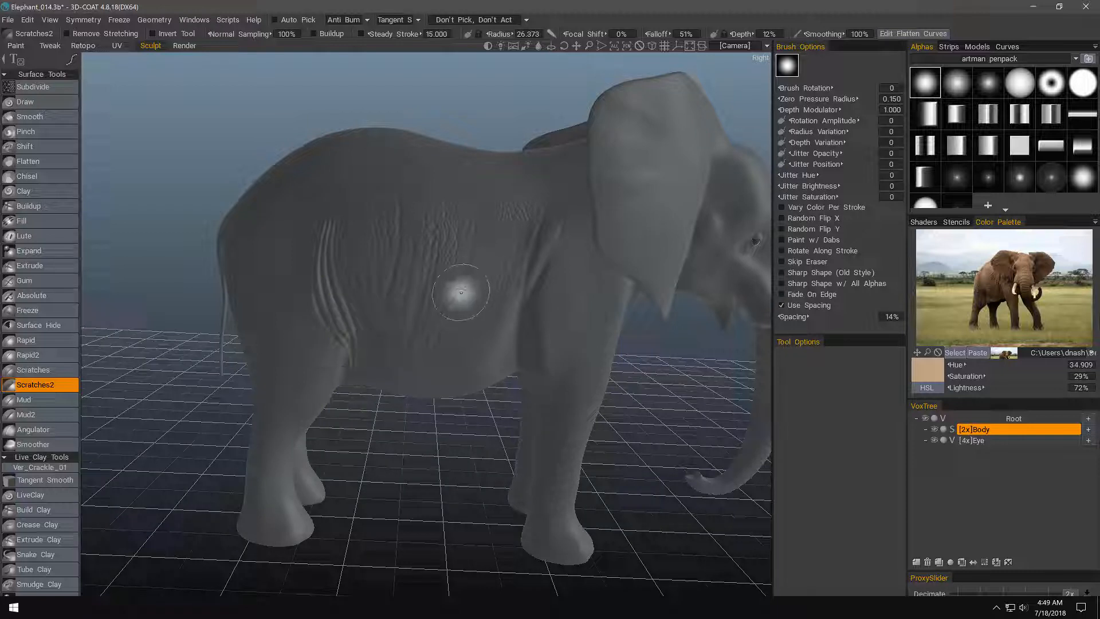
{"action": "key", "text": "space"}
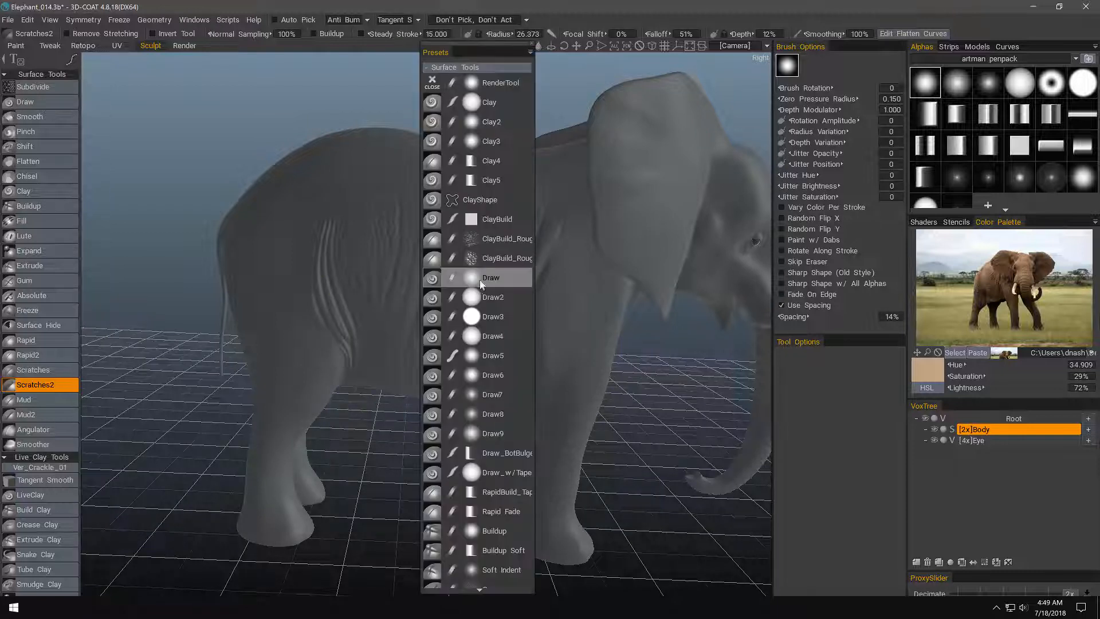
{"action": "left_click", "coordinate": [531, 52]}
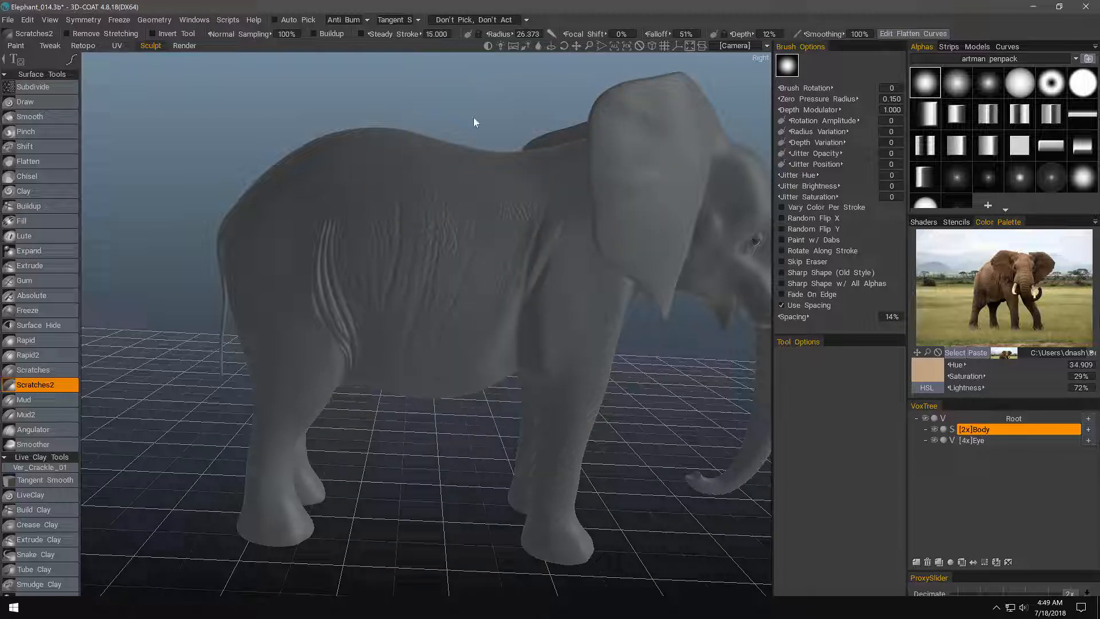
{"action": "key", "text": "space"}
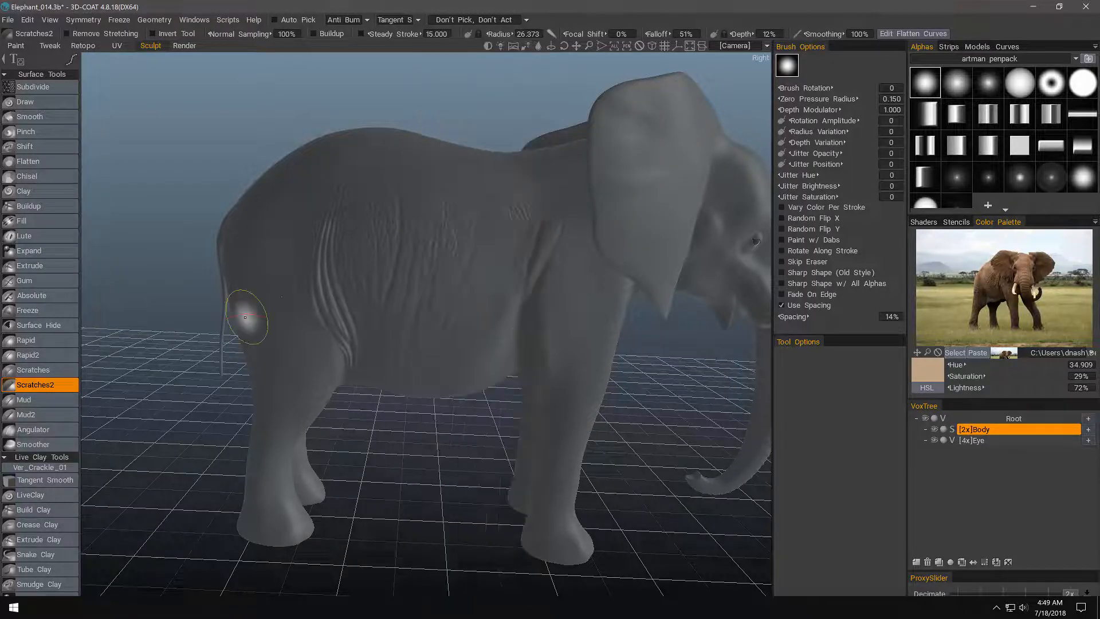
Switch the stroke mode from spline back to the freehand brush stroke for work on the elephant's trunk
{"action": "left_click_drag", "start_coordinate": [278, 343], "coordinate": [320, 373], "text": "alt"}
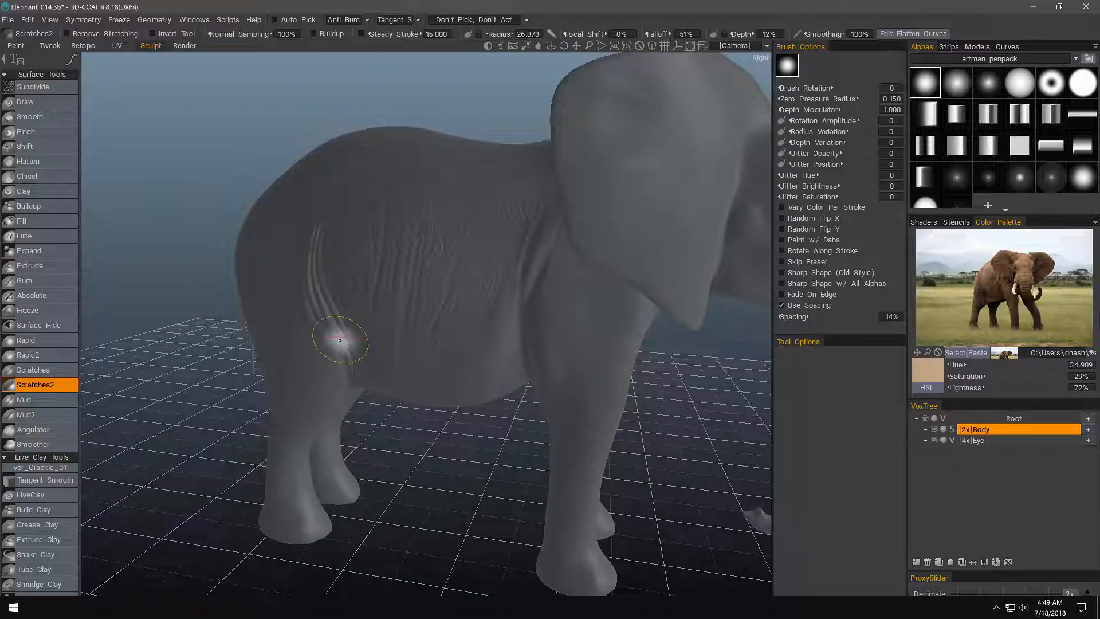
{"action": "mouse_move", "coordinate": [339, 343]}
{"action": "left_mouse_down", "text": "alt"}
{"action": "mouse_move", "coordinate": [375, 452]}
{"action": "mouse_move", "coordinate": [534, 286]}
{"action": "mouse_move", "coordinate": [535, 297]}
{"action": "mouse_move", "coordinate": [471, 306]}
{"action": "left_mouse_up", "text": "alt"}
{"action": "left_click", "coordinate": [72, 60]}
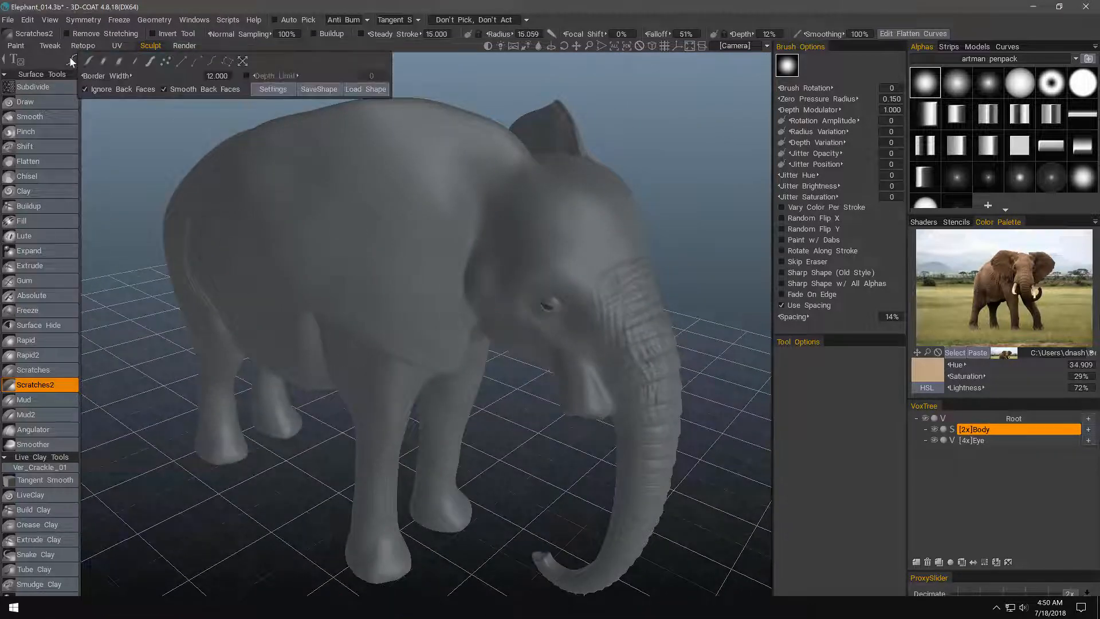
{"action": "left_click", "coordinate": [90, 61]}
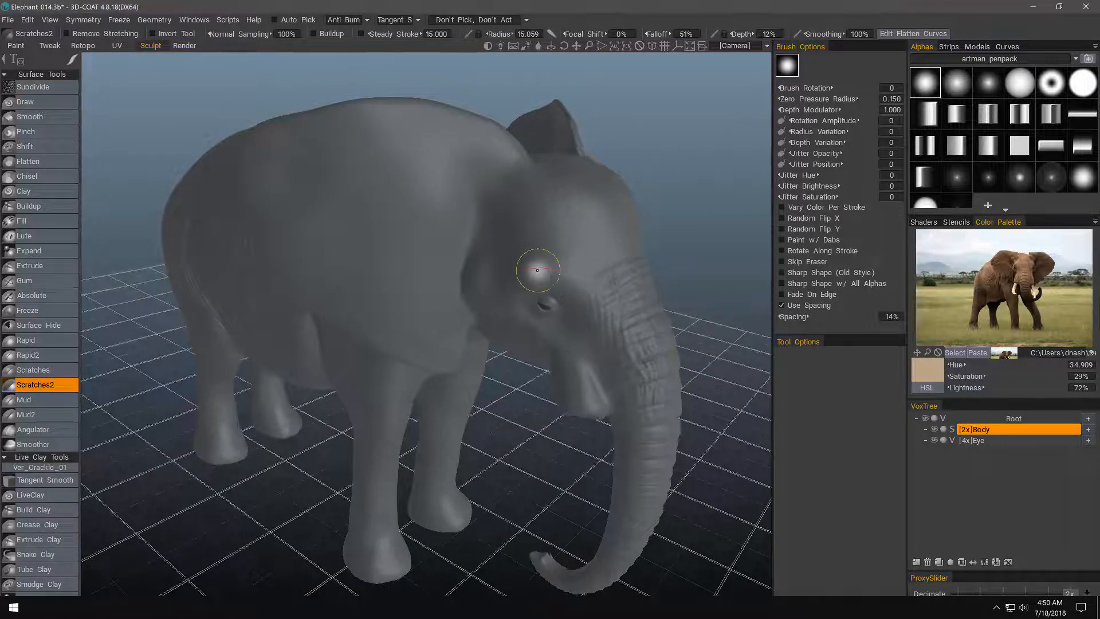
Try freehand Scratches2 strokes down the front of the upper trunk across the horizontal folds, and undo them
{"action": "mouse_move", "coordinate": [535, 269]}
{"action": "left_mouse_down", "text": "alt"}
{"action": "mouse_move", "coordinate": [525, 281]}
{"action": "mouse_move", "coordinate": [476, 278]}
{"action": "left_mouse_up", "text": "alt"}
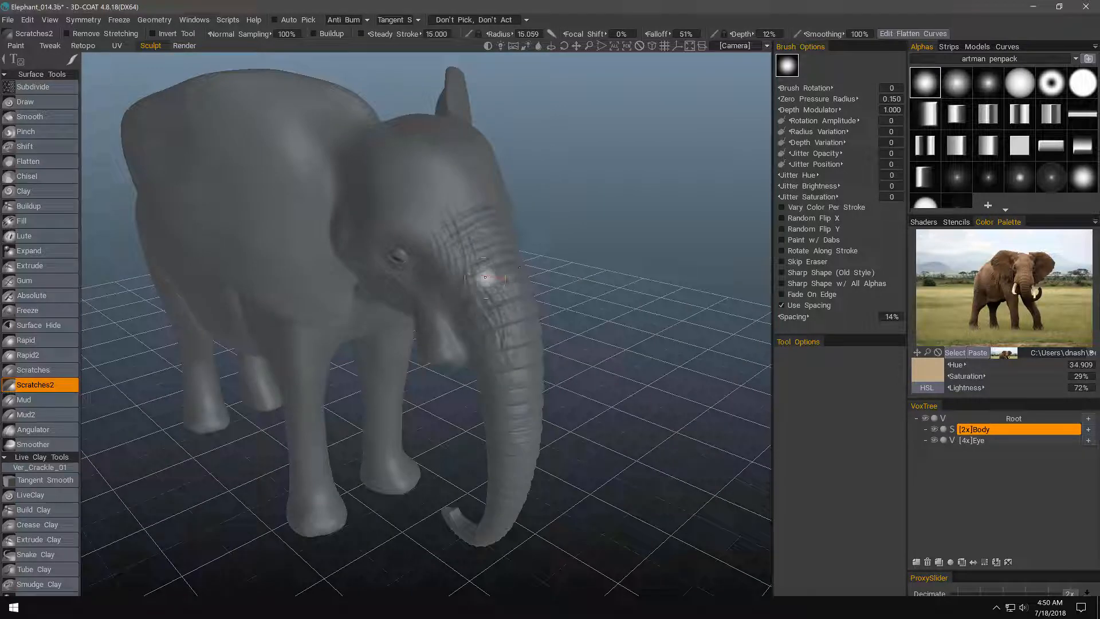
{"action": "left_click_drag", "start_coordinate": [519, 394], "coordinate": [515, 184], "text": "alt"}
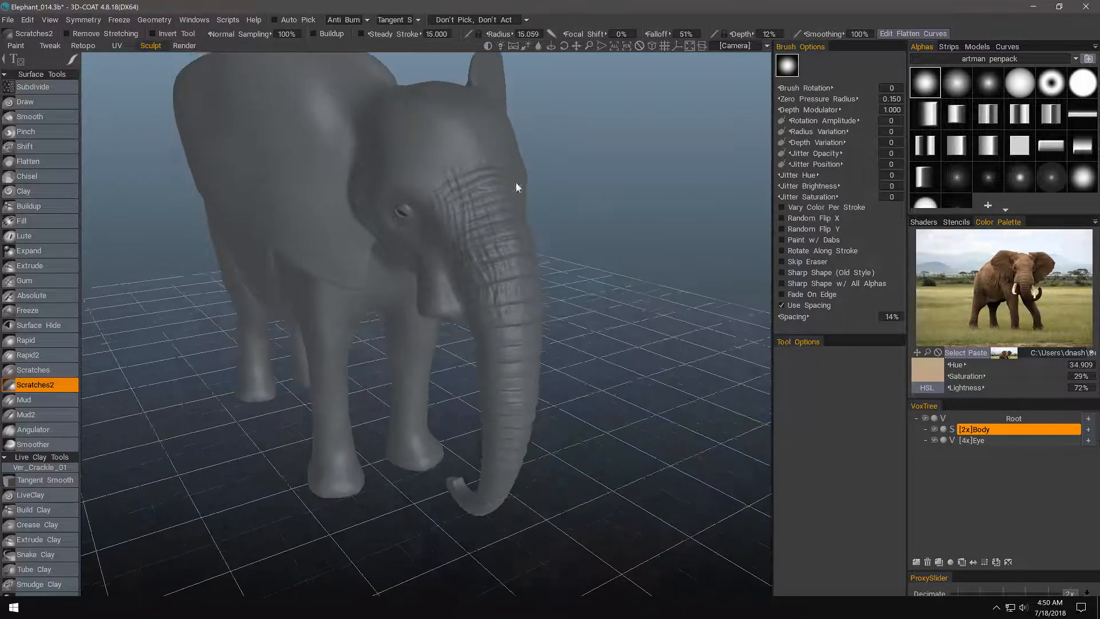
{"action": "right_click_drag", "start_coordinate": [515, 184], "coordinate": [496, 222], "text": "alt"}
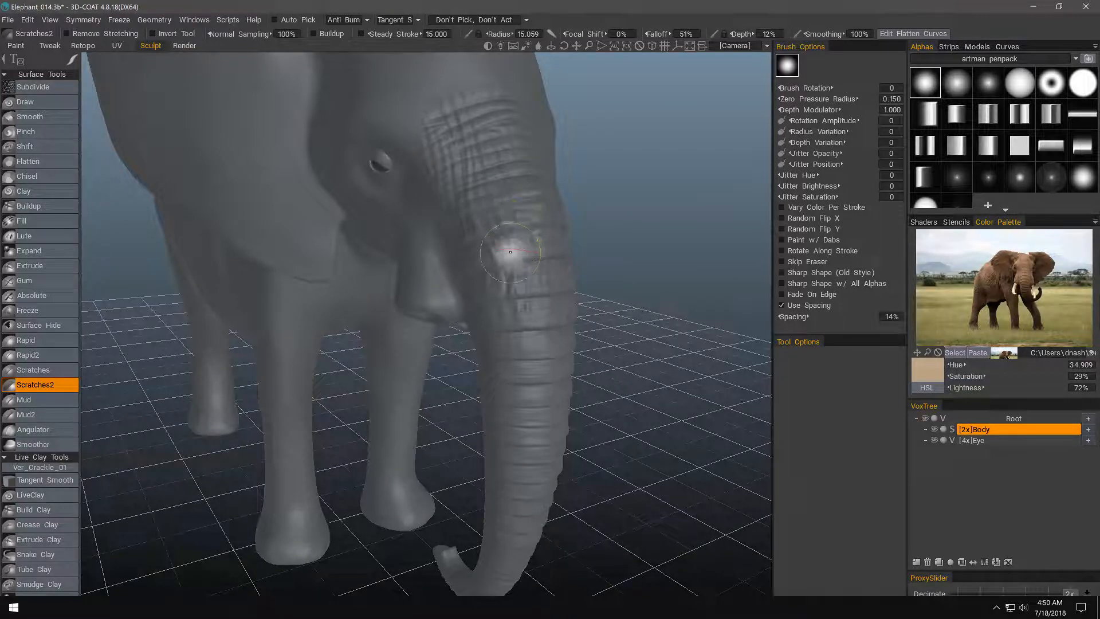
{"action": "left_click_drag", "start_coordinate": [579, 181], "coordinate": [486, 259], "text": "alt"}
{"action": "mouse_move", "coordinate": [507, 348]}
{"action": "left_mouse_down"}
{"action": "mouse_move", "coordinate": [523, 388]}
{"action": "mouse_move", "coordinate": [520, 377]}
{"action": "left_mouse_up"}
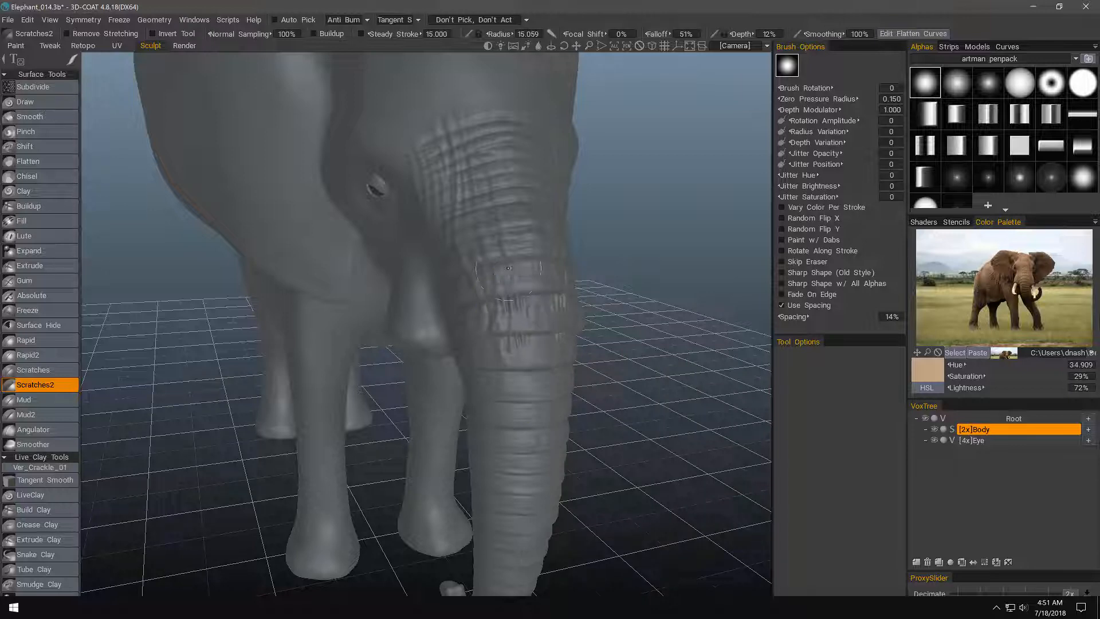
{"action": "left_click_drag", "start_coordinate": [513, 191], "coordinate": [489, 113], "text": "alt"}
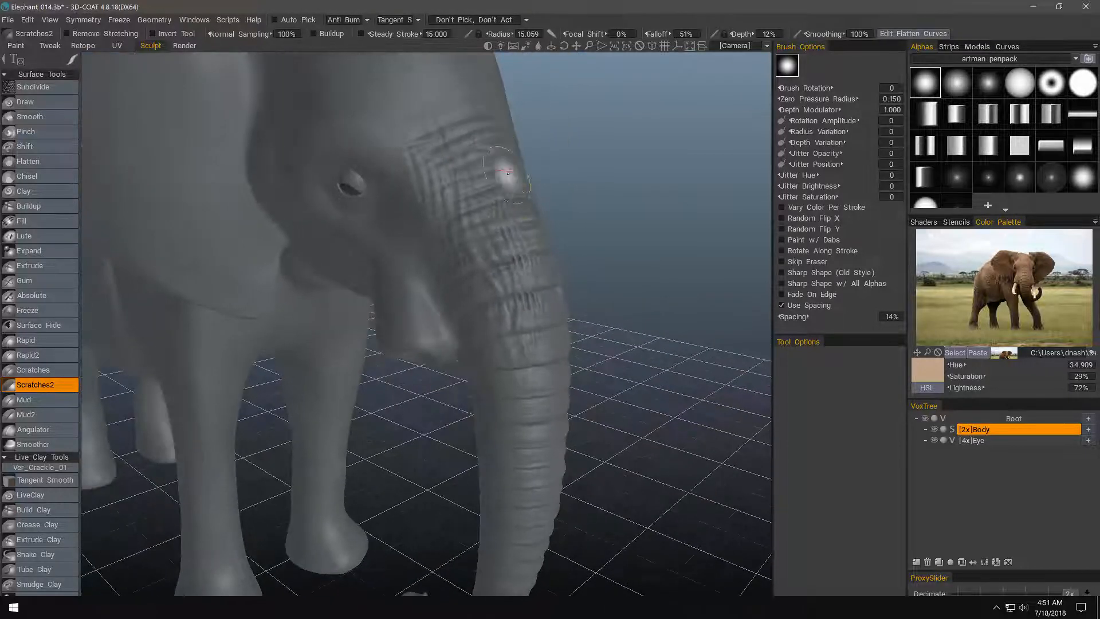
{"action": "left_click_drag", "start_coordinate": [520, 372], "coordinate": [520, 160], "text": "alt"}
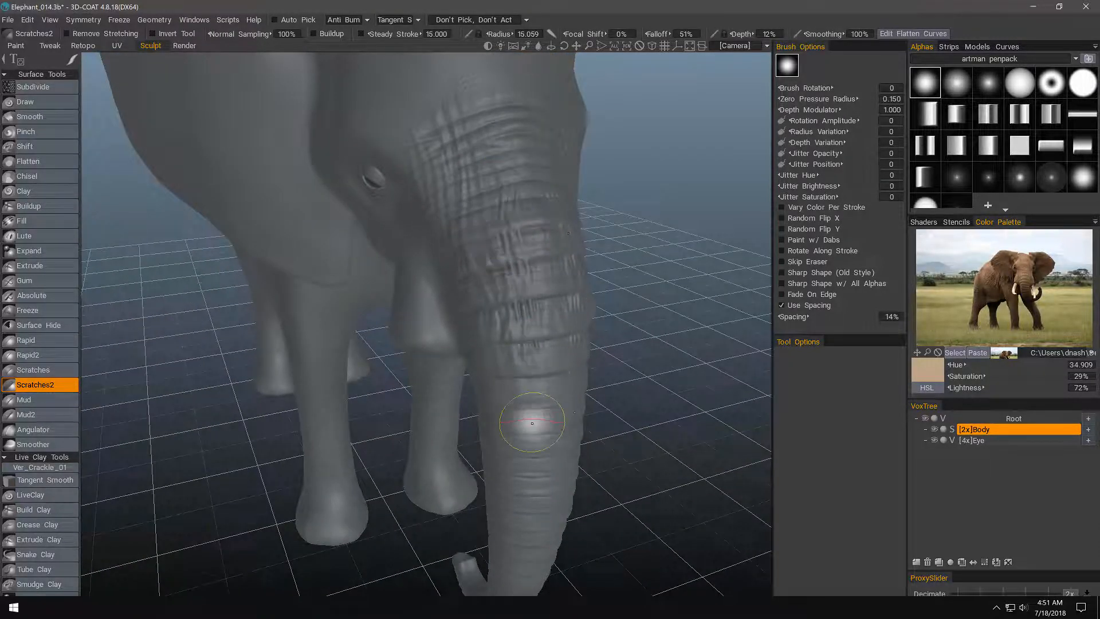
{"action": "key", "text": "ctrl+z"}
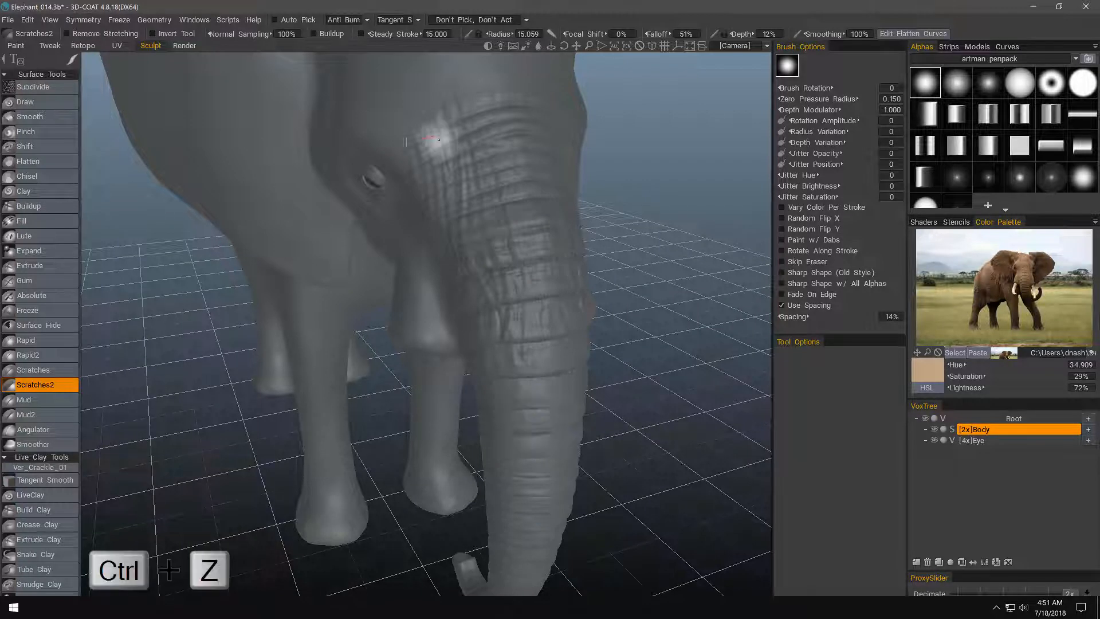
{"action": "left_click_drag", "start_coordinate": [526, 359], "coordinate": [511, 304]}
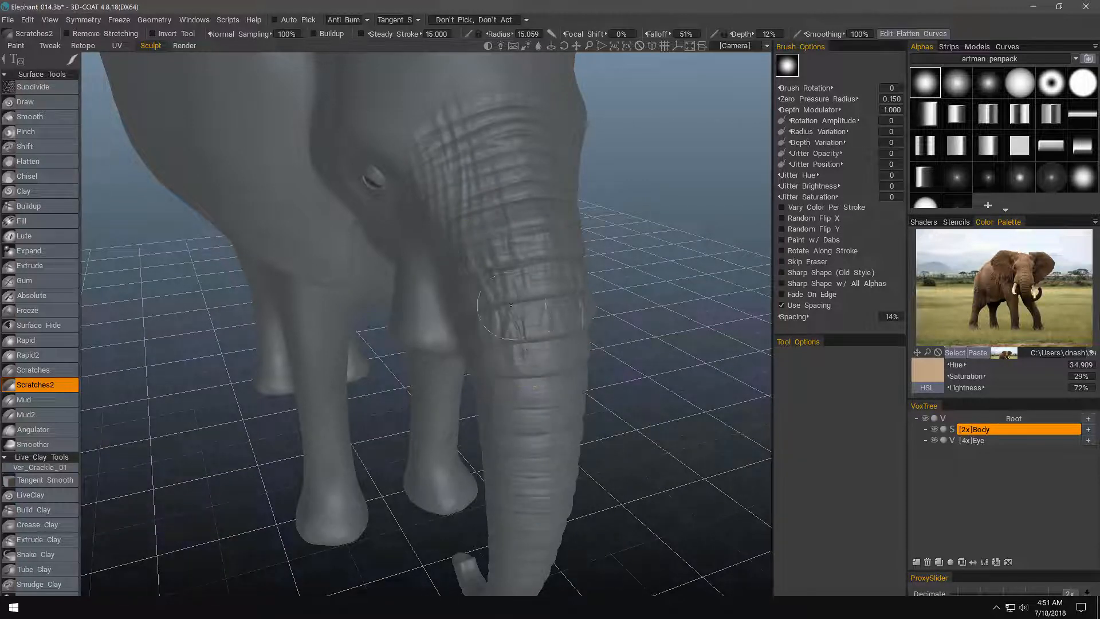
{"action": "mouse_move", "coordinate": [505, 236]}
{"action": "left_mouse_down"}
{"action": "mouse_move", "coordinate": [503, 177]}
{"action": "mouse_move", "coordinate": [517, 153]}
{"action": "mouse_move", "coordinate": [493, 225]}
{"action": "mouse_move", "coordinate": [535, 317]}
{"action": "mouse_move", "coordinate": [518, 396]}
{"action": "left_mouse_up"}
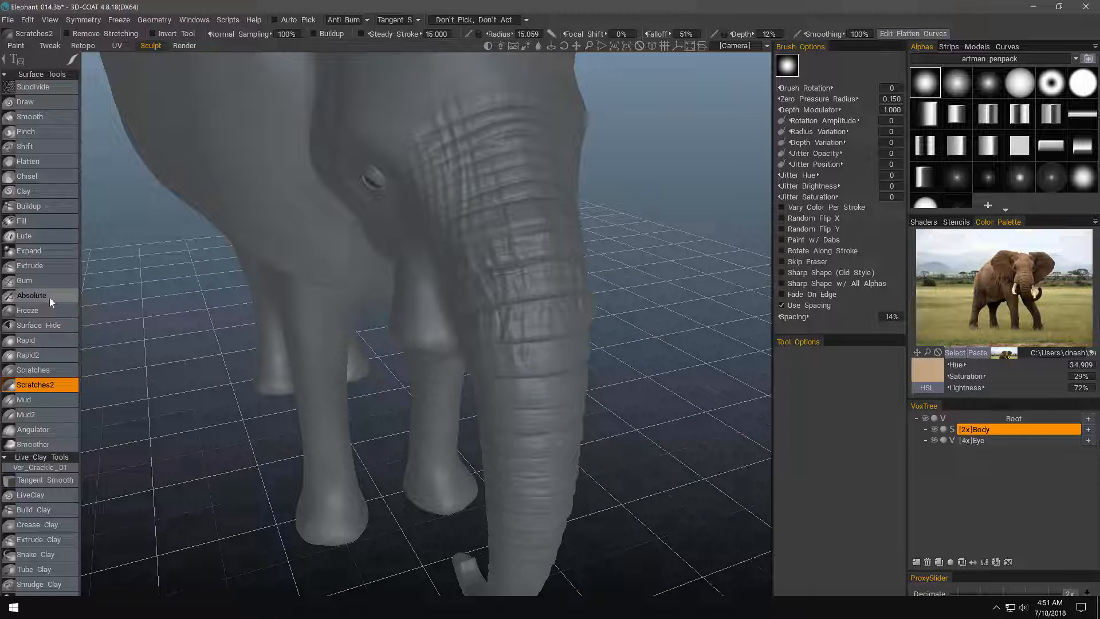